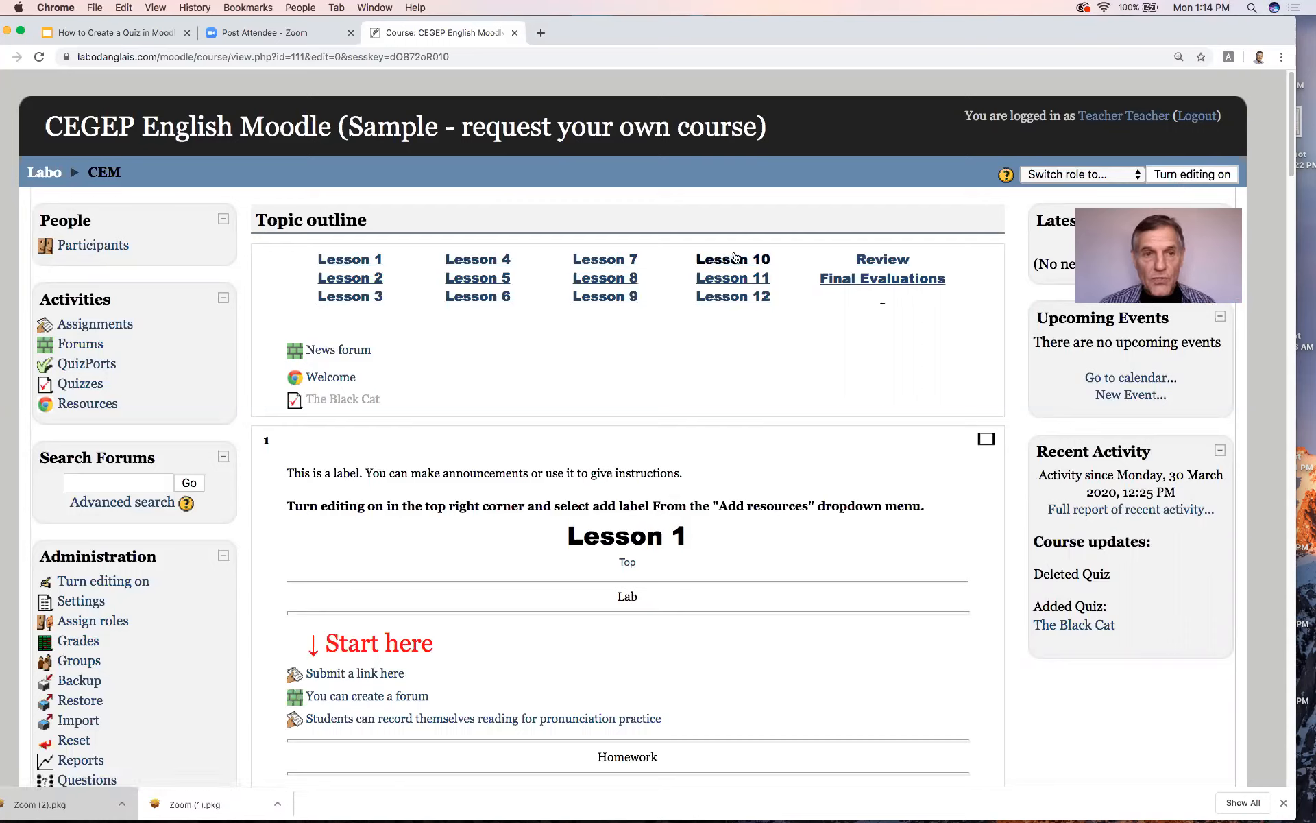
# Step: Turn on editing for the course and look through the activity types that can be added to the top section
pyautogui.click(1205, 176)
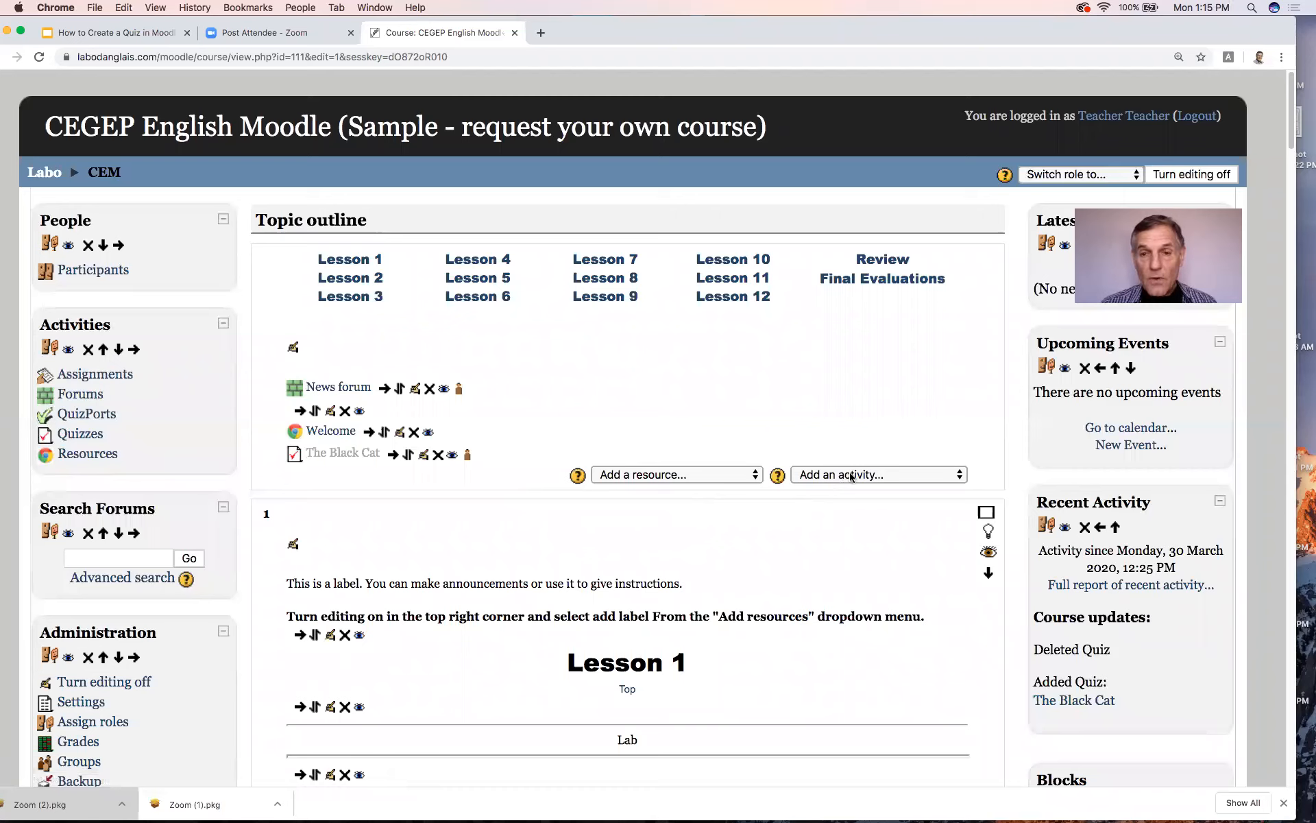
pyautogui.click(927, 474)
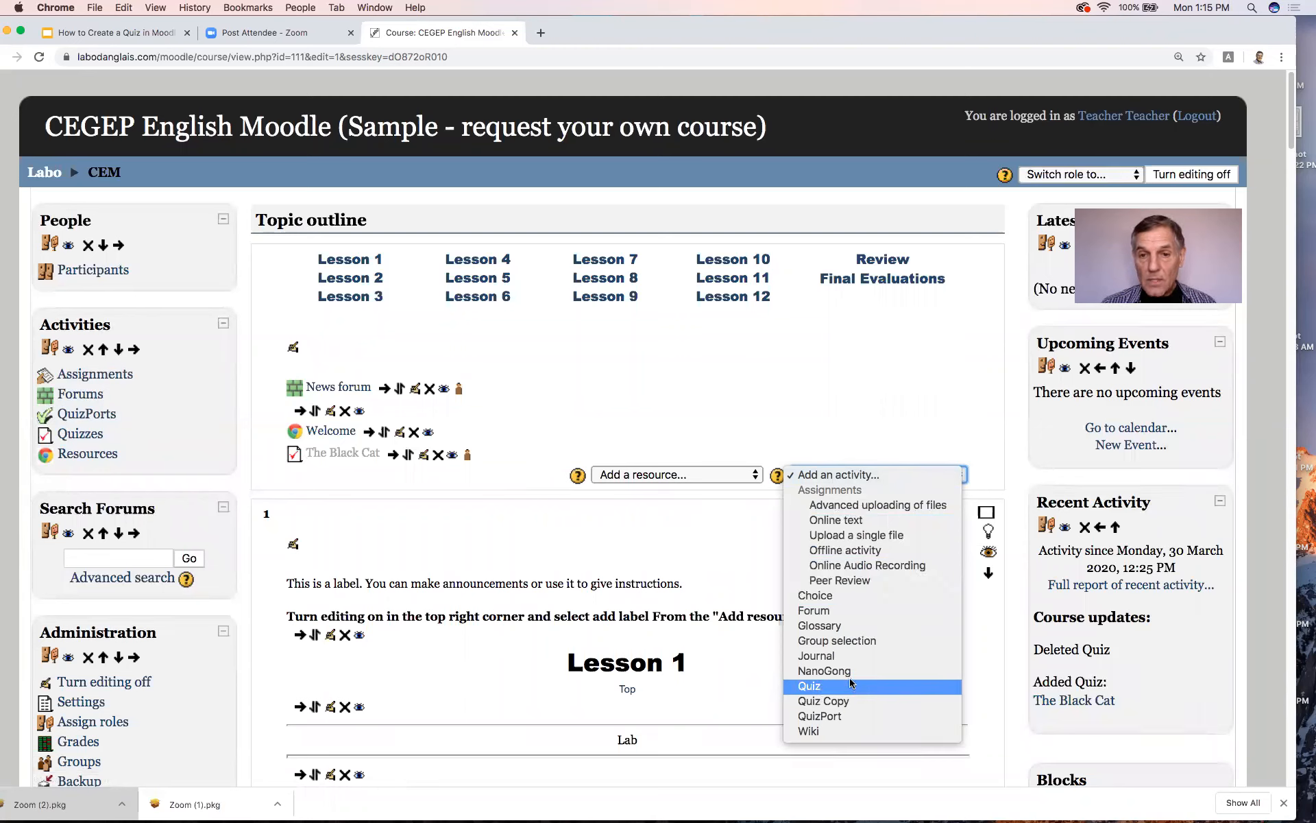
pyautogui.click(687, 522)
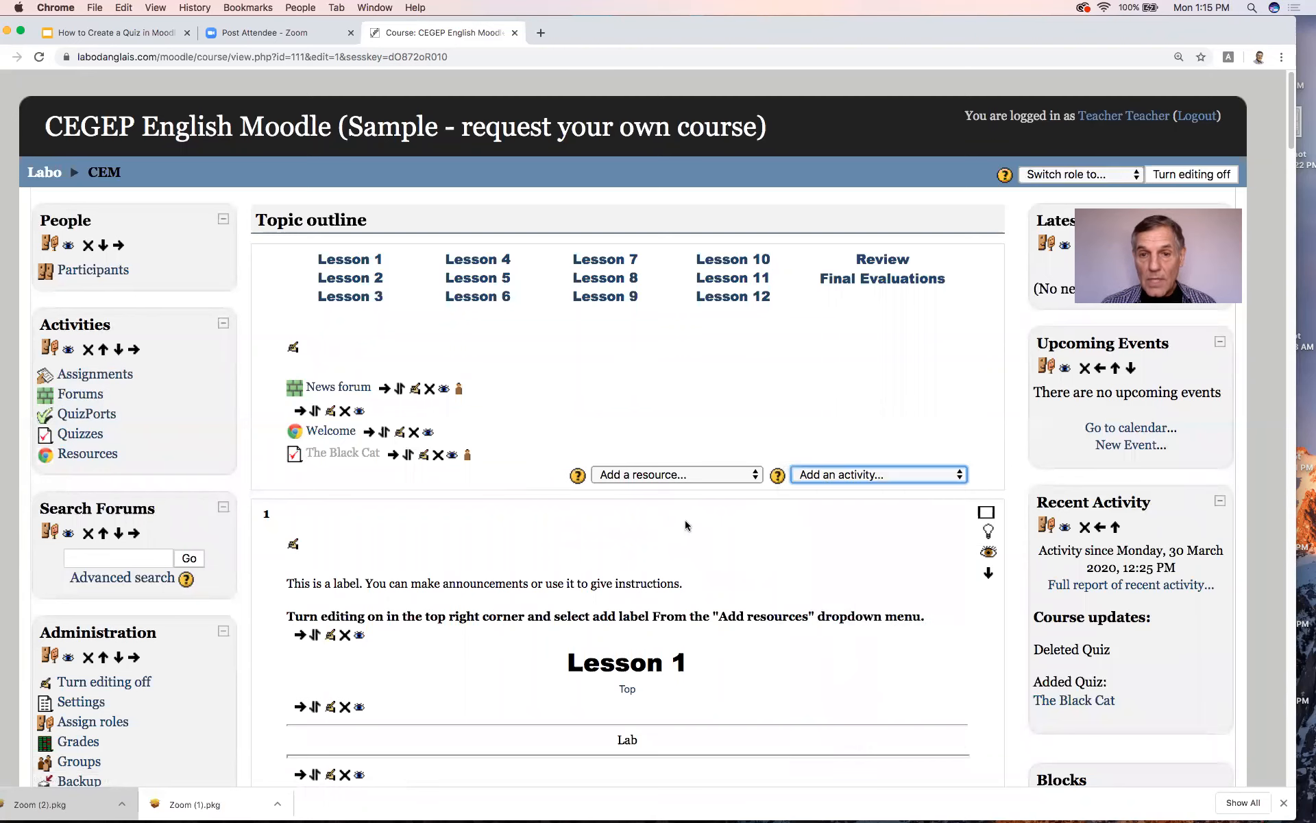
# Step: Open The Black Cat quiz and preview its questions
pyautogui.click(342, 455)
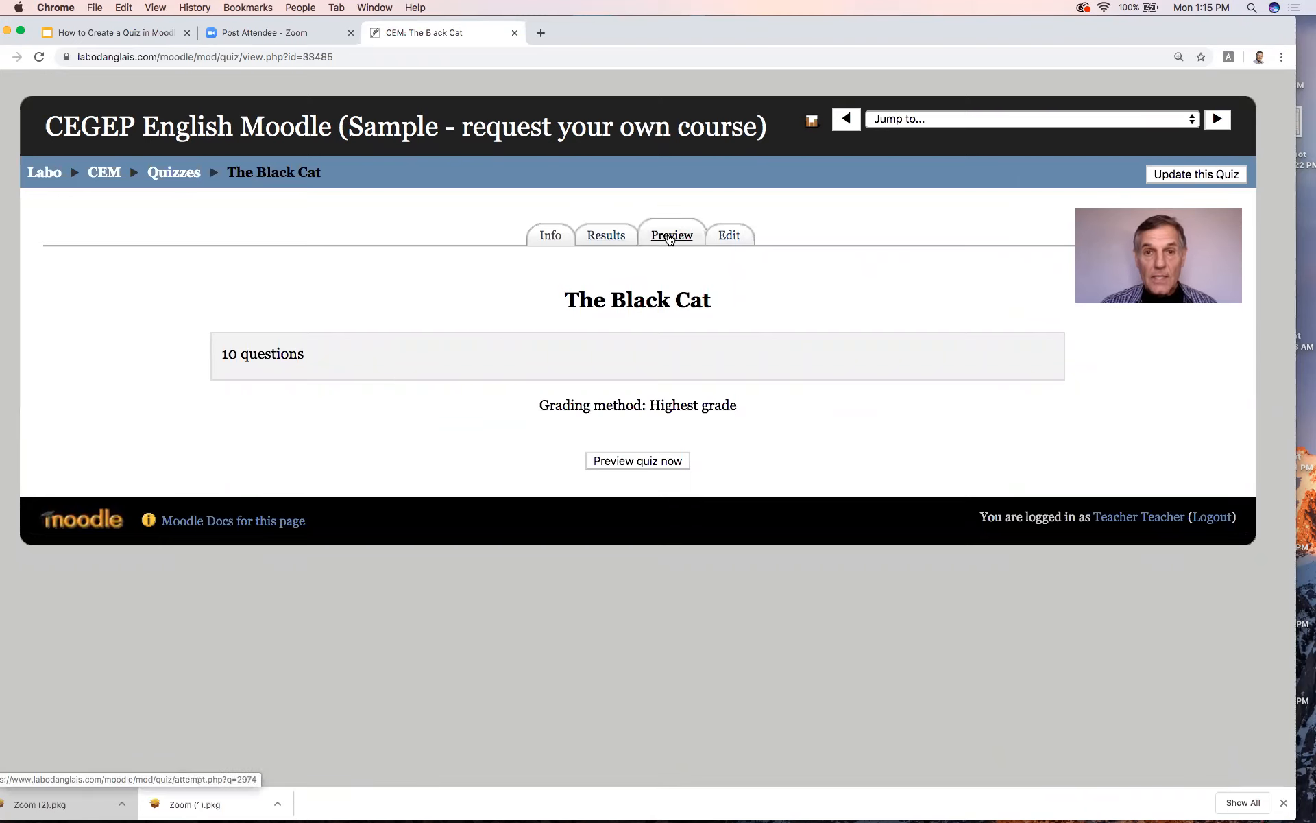
pyautogui.click(672, 237)
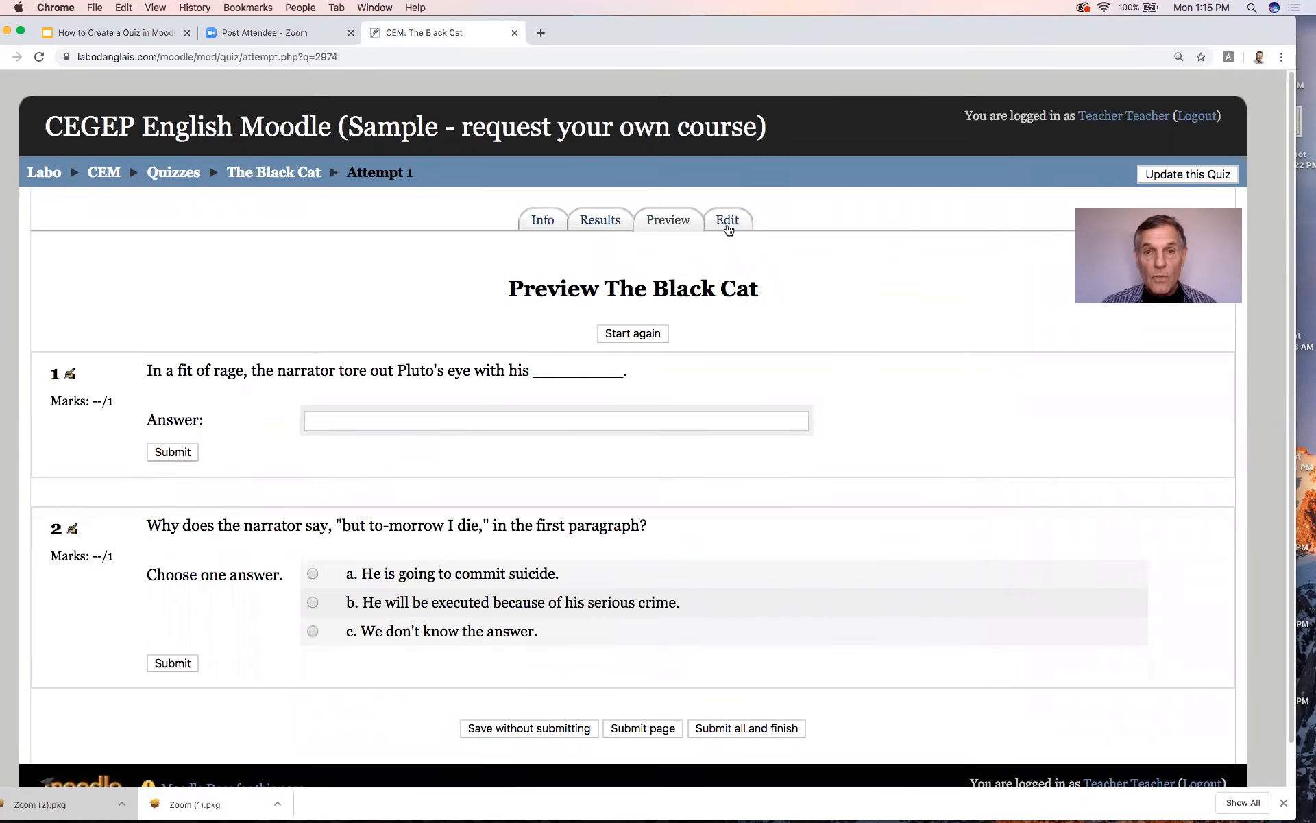
# Step: Open the quiz for editing with the question bank category Default for The Black Cat, and review the new question types
pyautogui.click(727, 222)
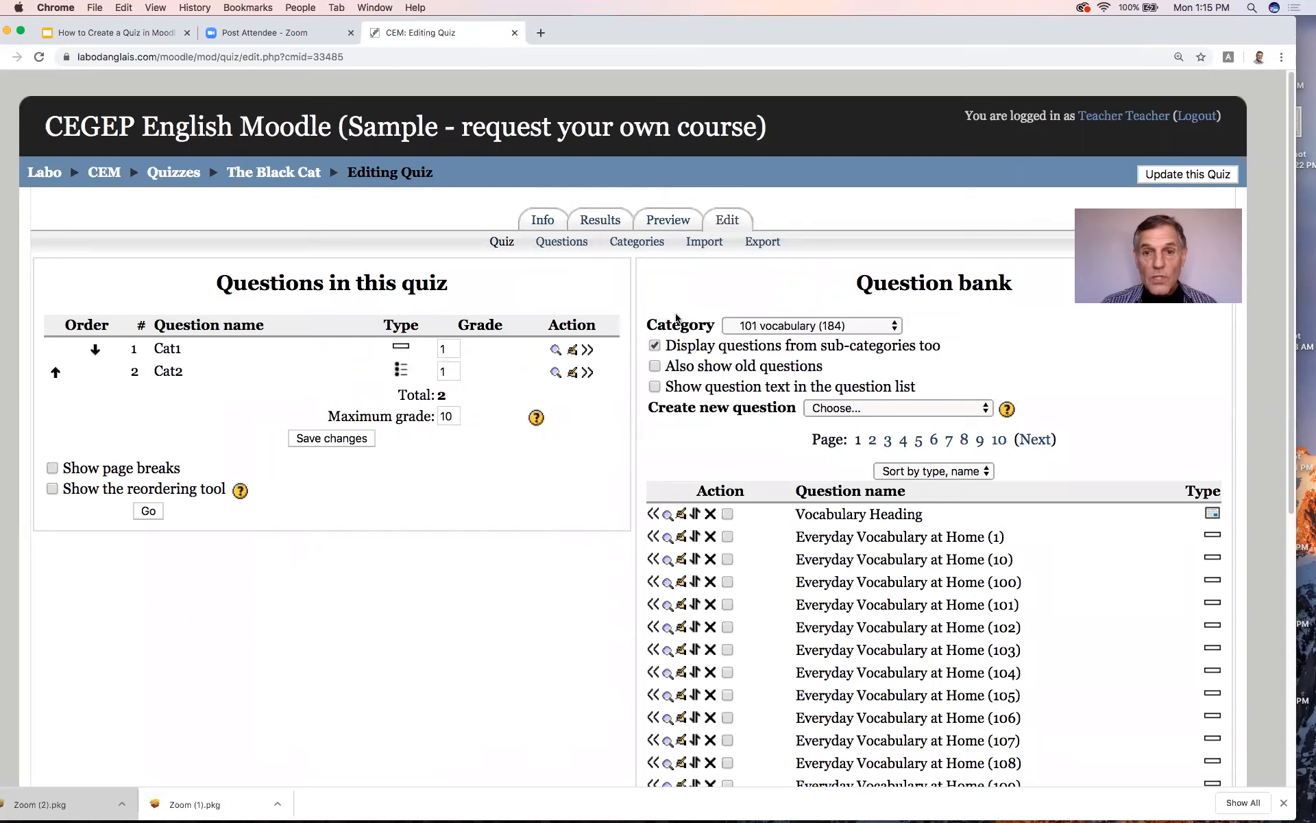
pyautogui.click(890, 327)
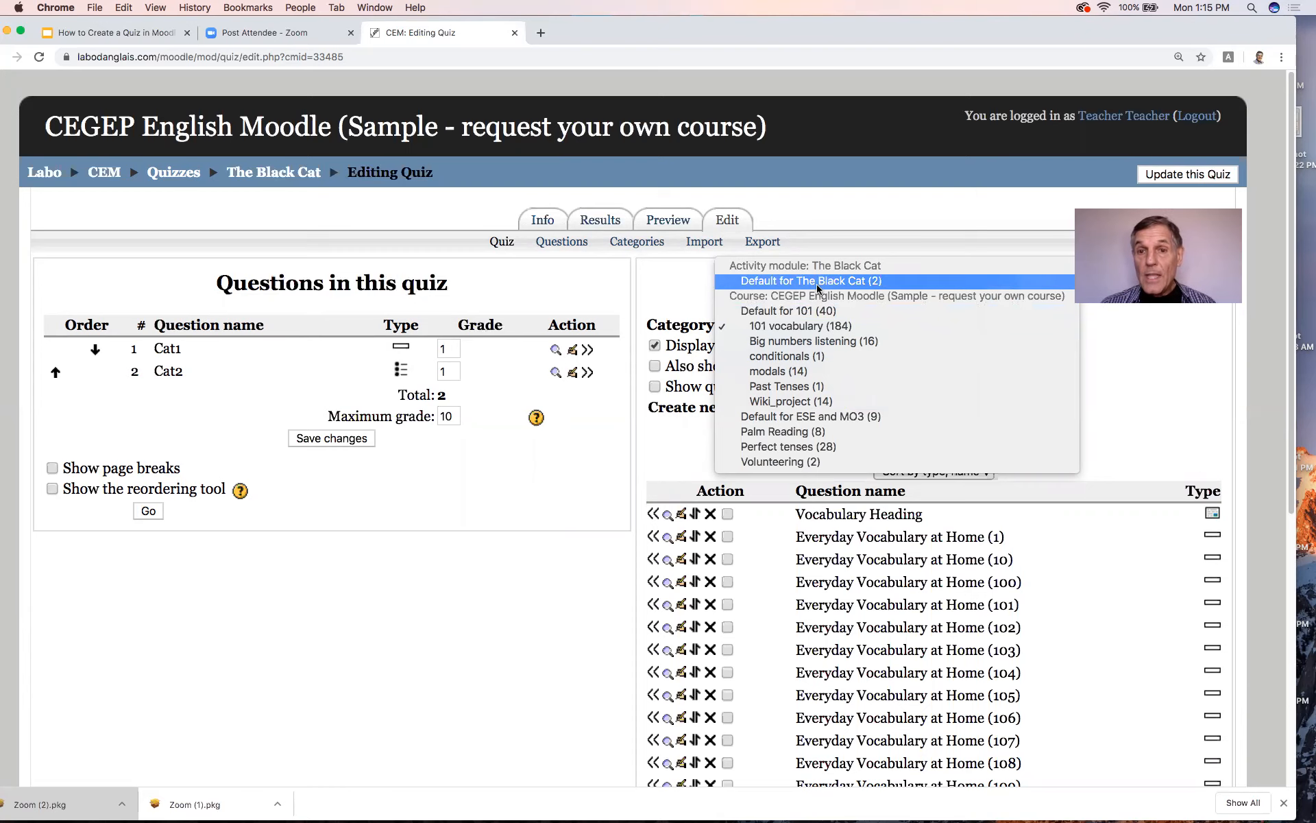
pyautogui.click(820, 282)
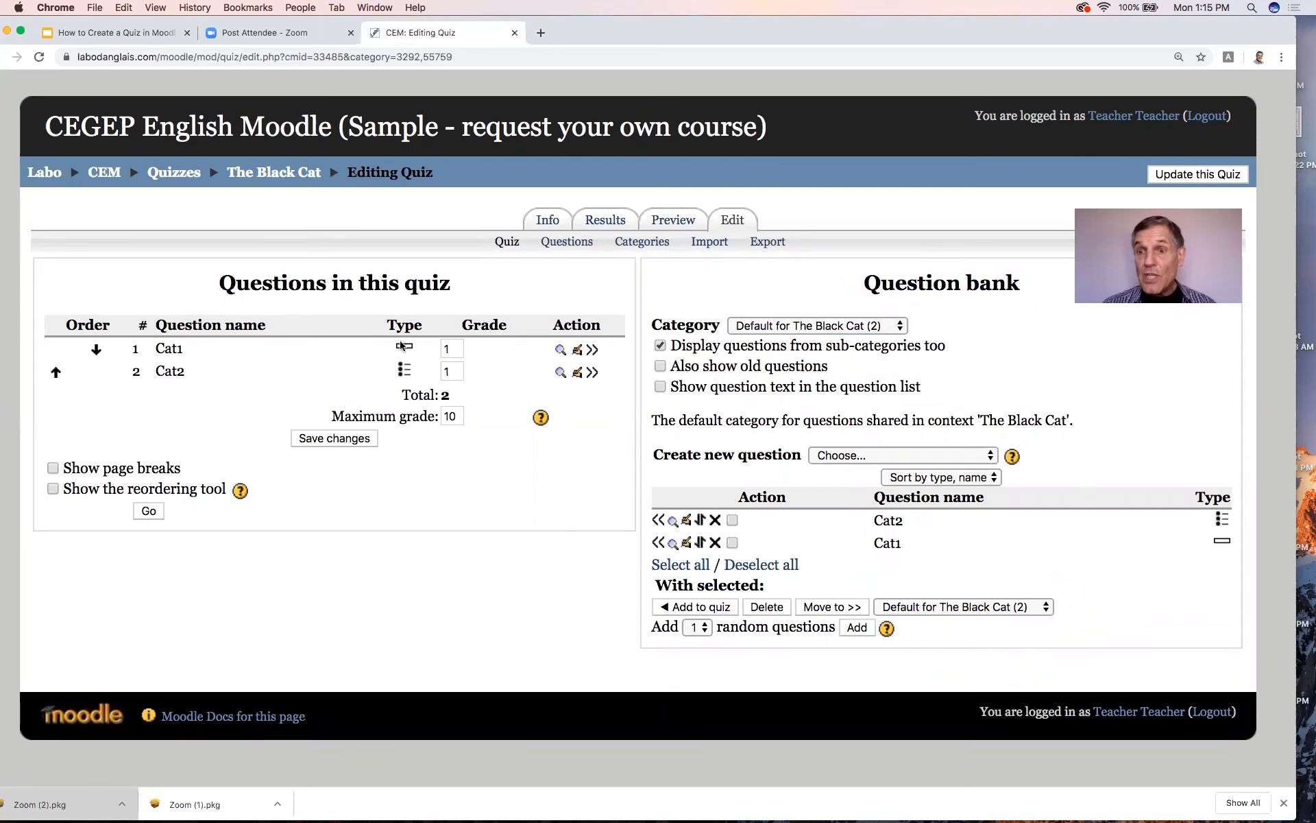
pyautogui.click(990, 458)
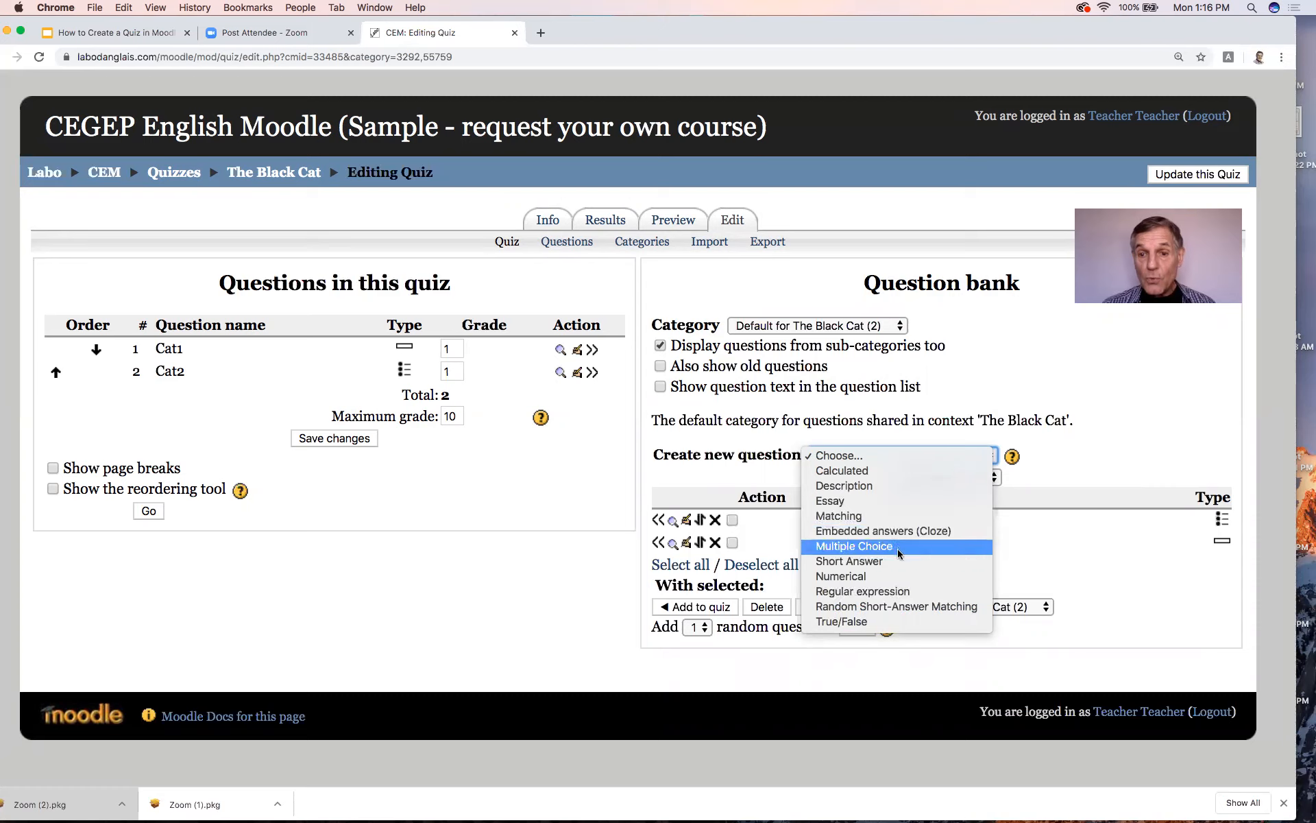
pyautogui.click(585, 474)
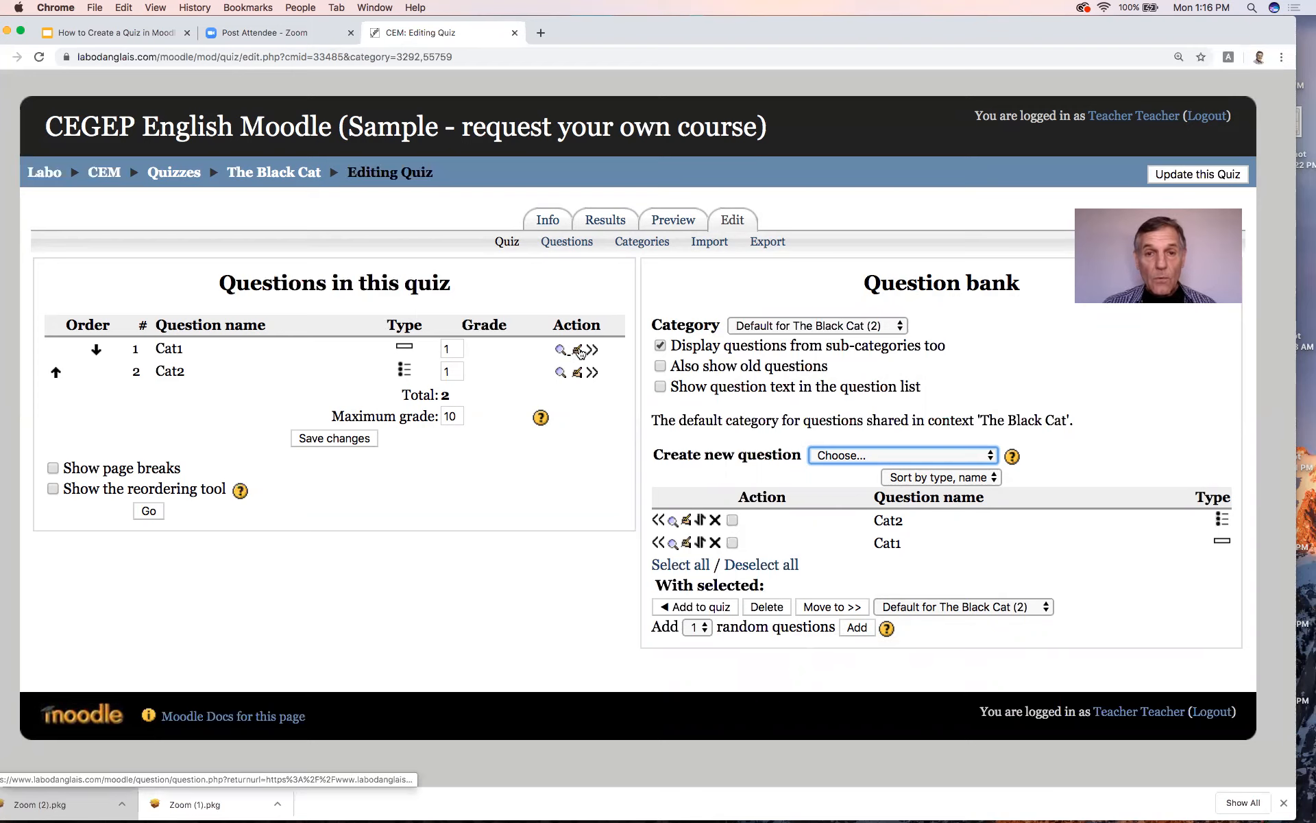
# Step: Open the Cat1 short-answer question for editing and examine its name, question text, default grade, penalty factor and general feedback
pyautogui.click(578, 350)
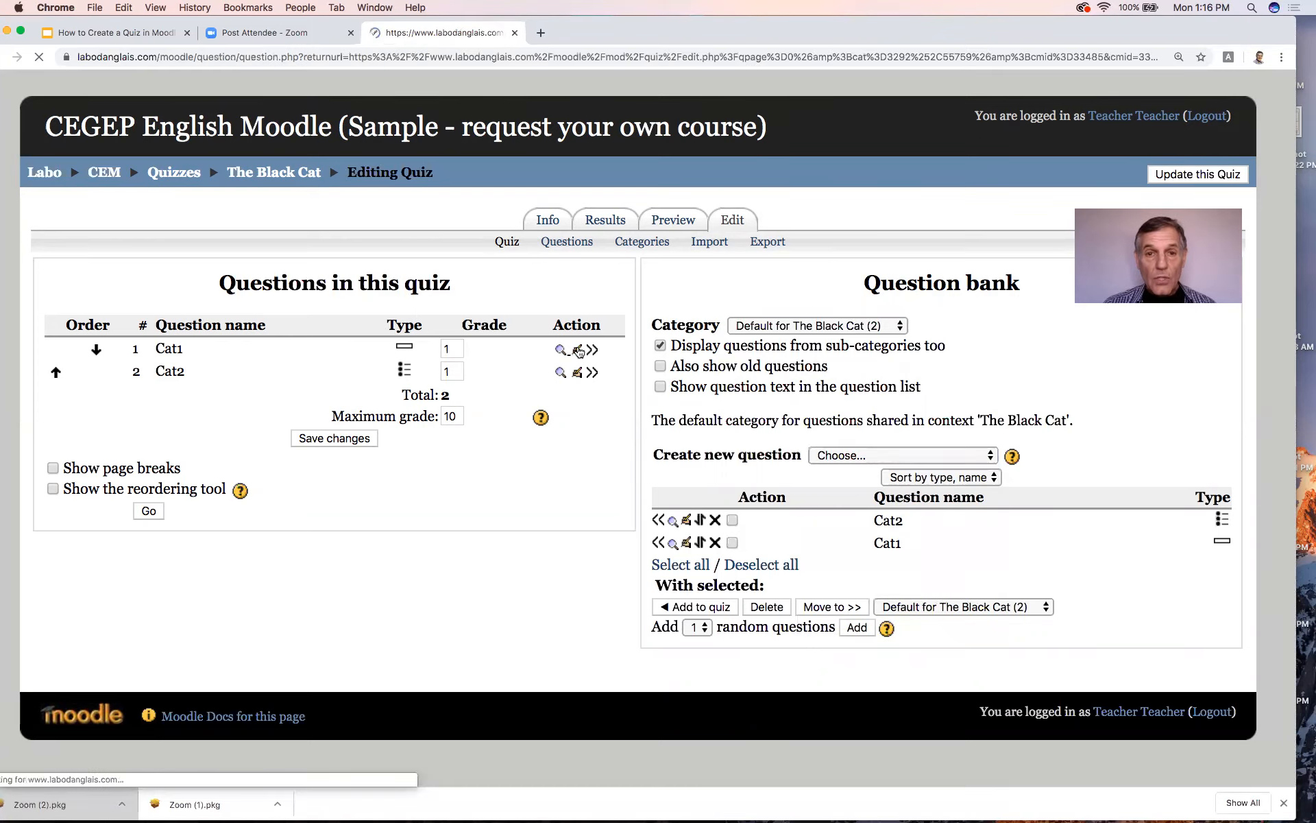
pyautogui.scroll(-2, 664, 424)
pyautogui.scroll(-4, 662, 425)
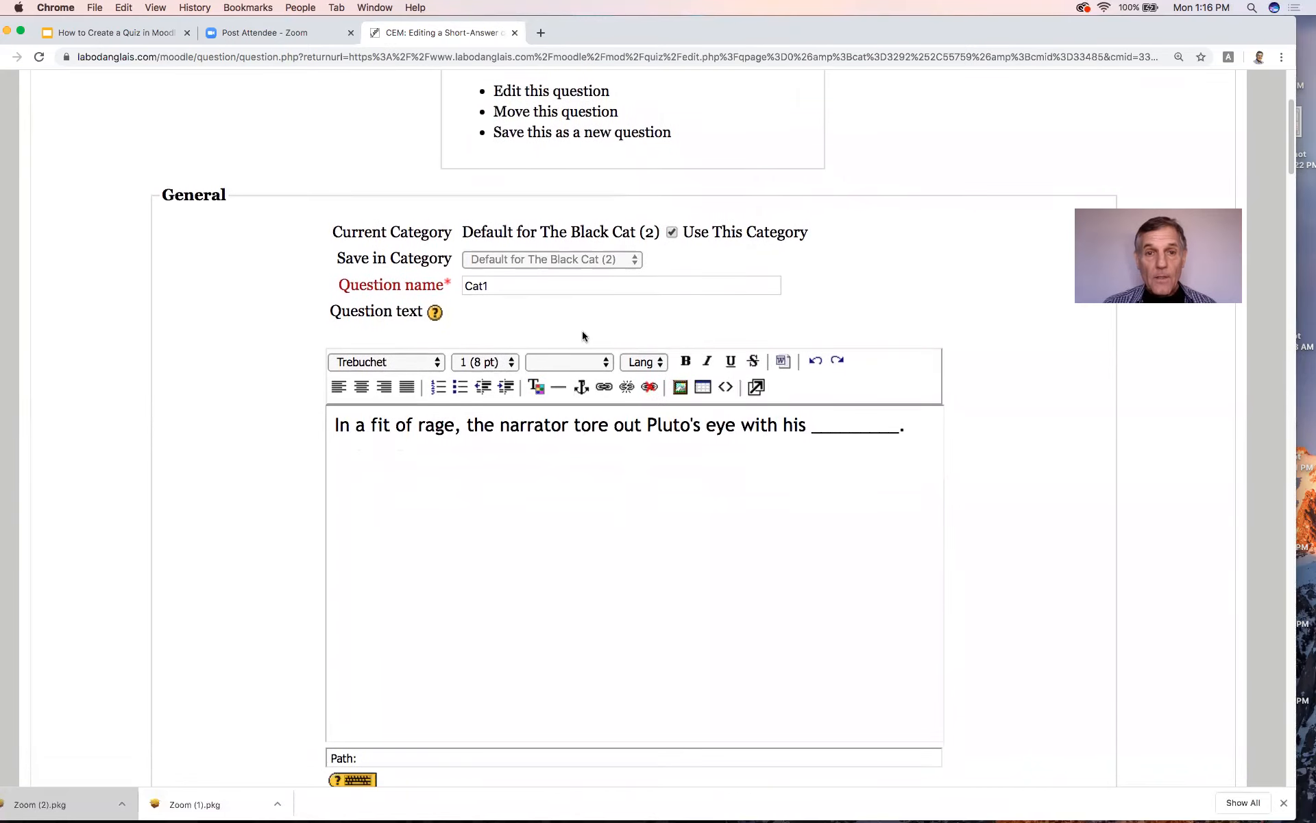
pyautogui.scroll(-1, 582, 332)
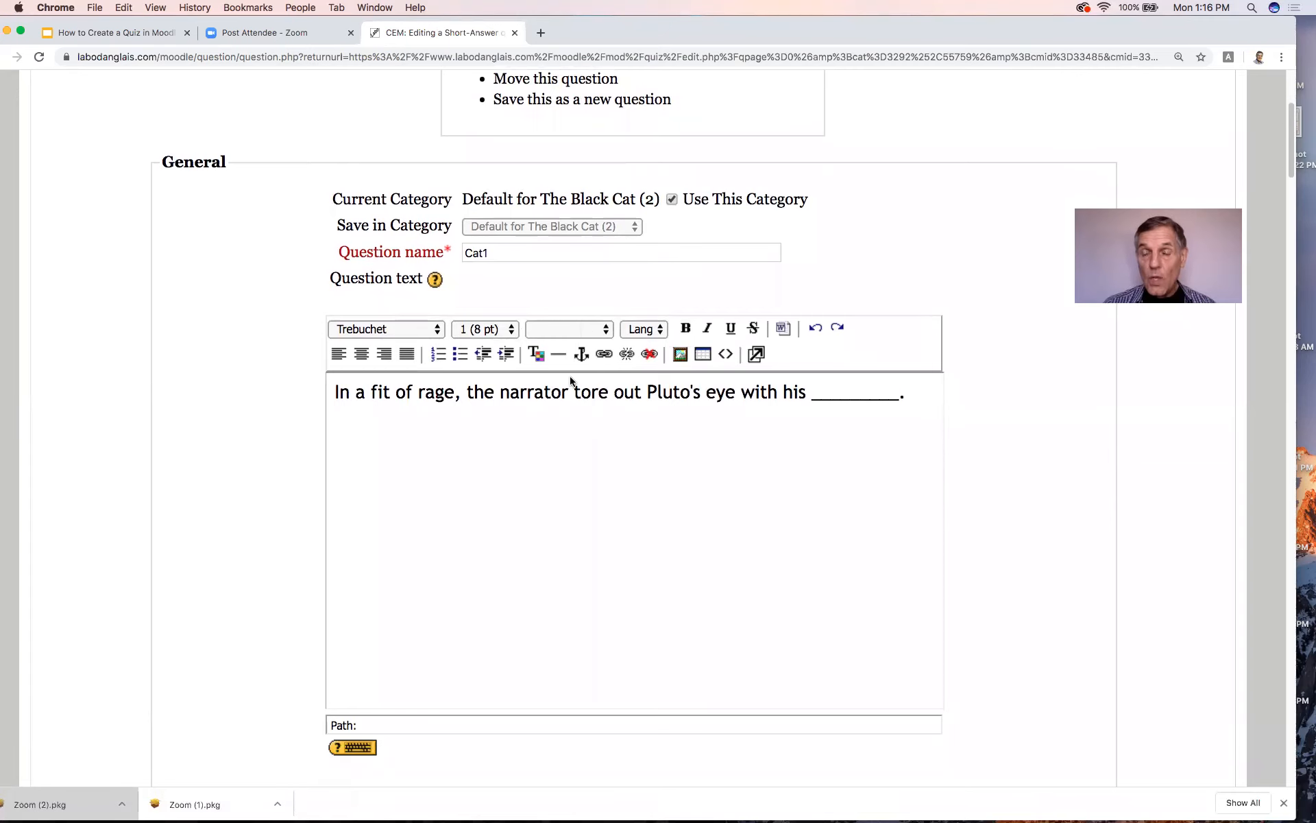
pyautogui.scroll(-2, 570, 381)
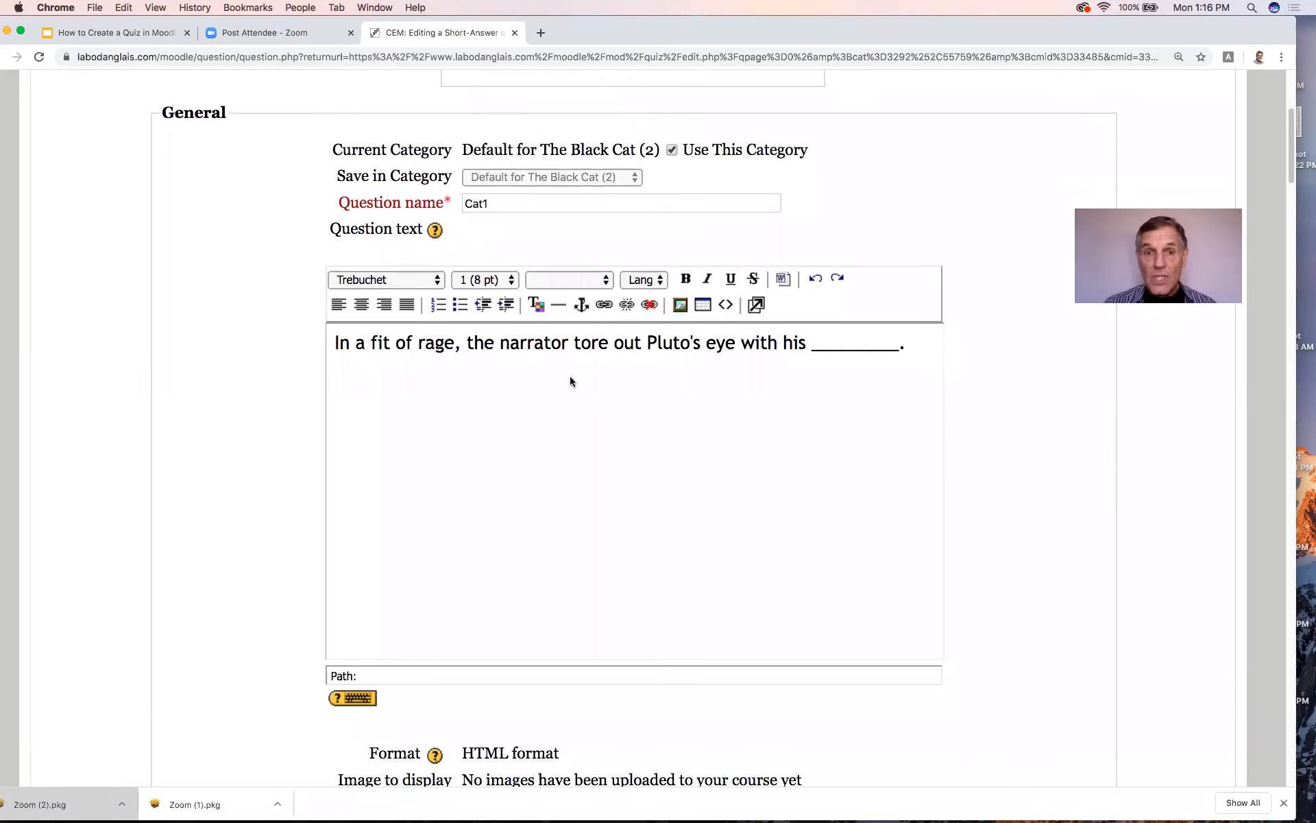
pyautogui.scroll(10, 607, 409)
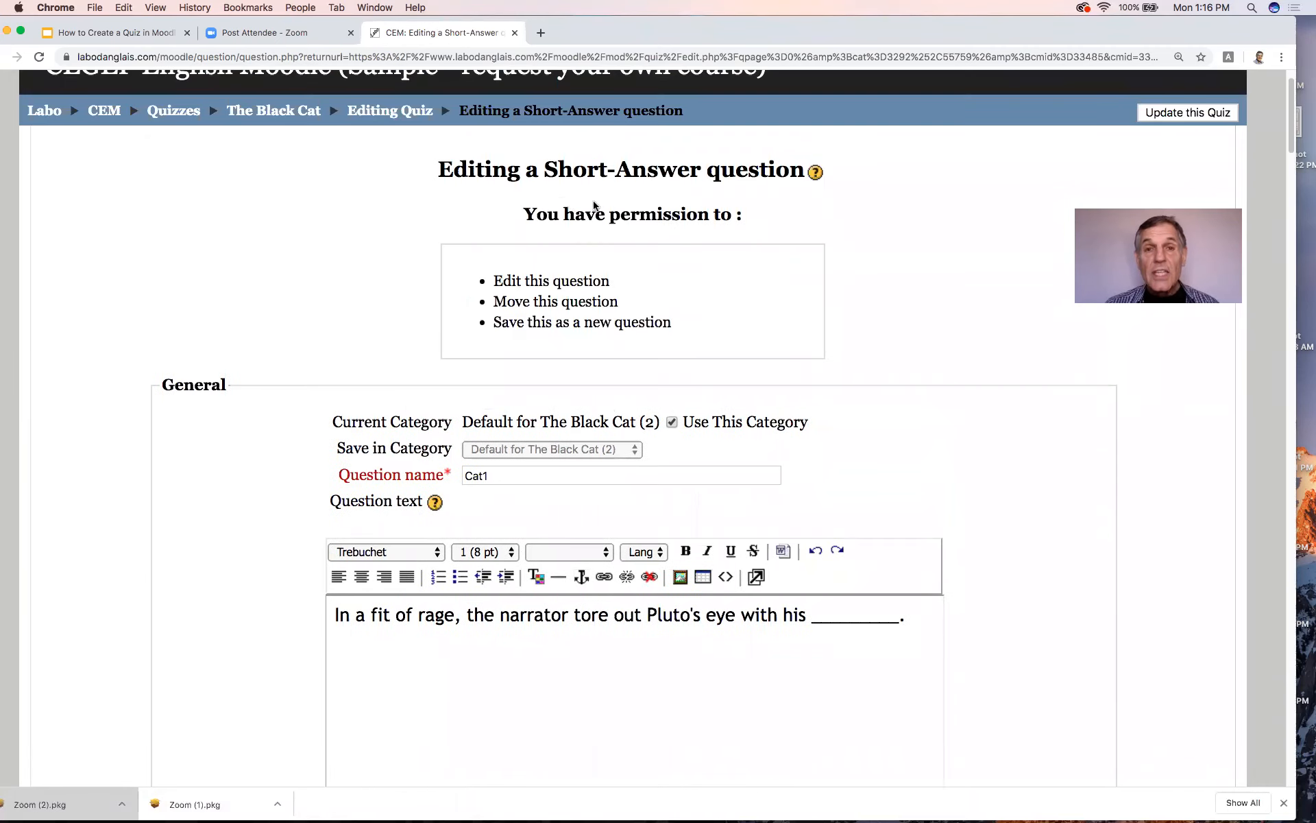
pyautogui.scroll(-8, 563, 336)
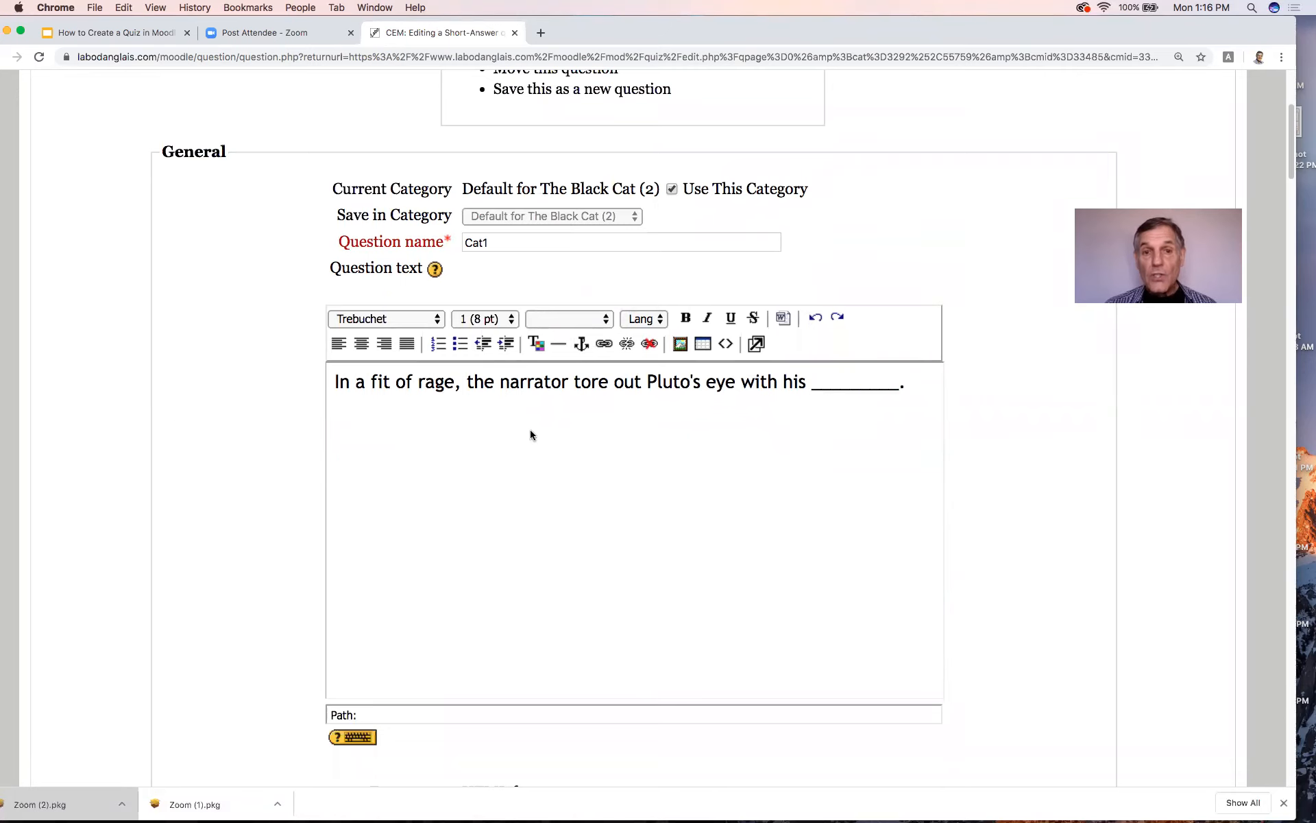
pyautogui.scroll(-1, 530, 434)
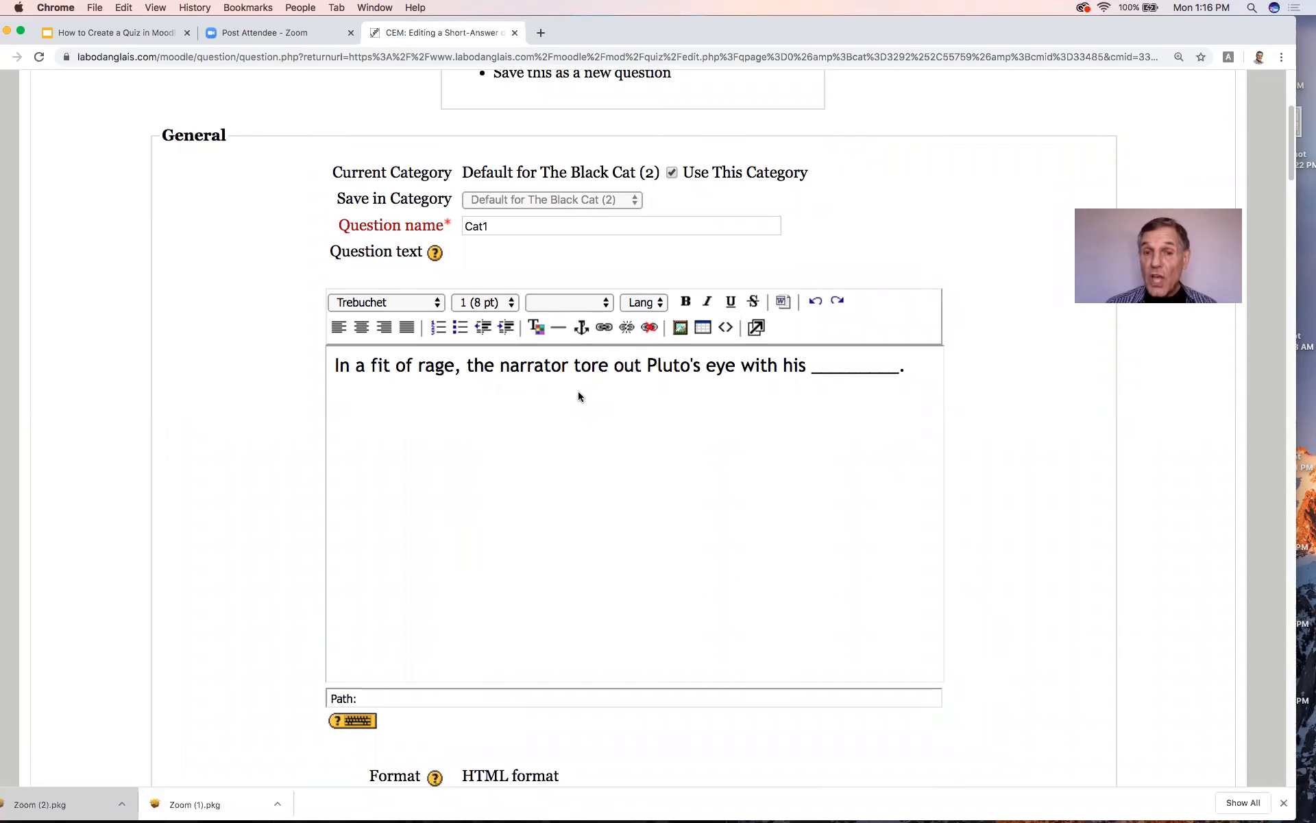
pyautogui.scroll(-15, 579, 396)
pyautogui.scroll(-3, 578, 396)
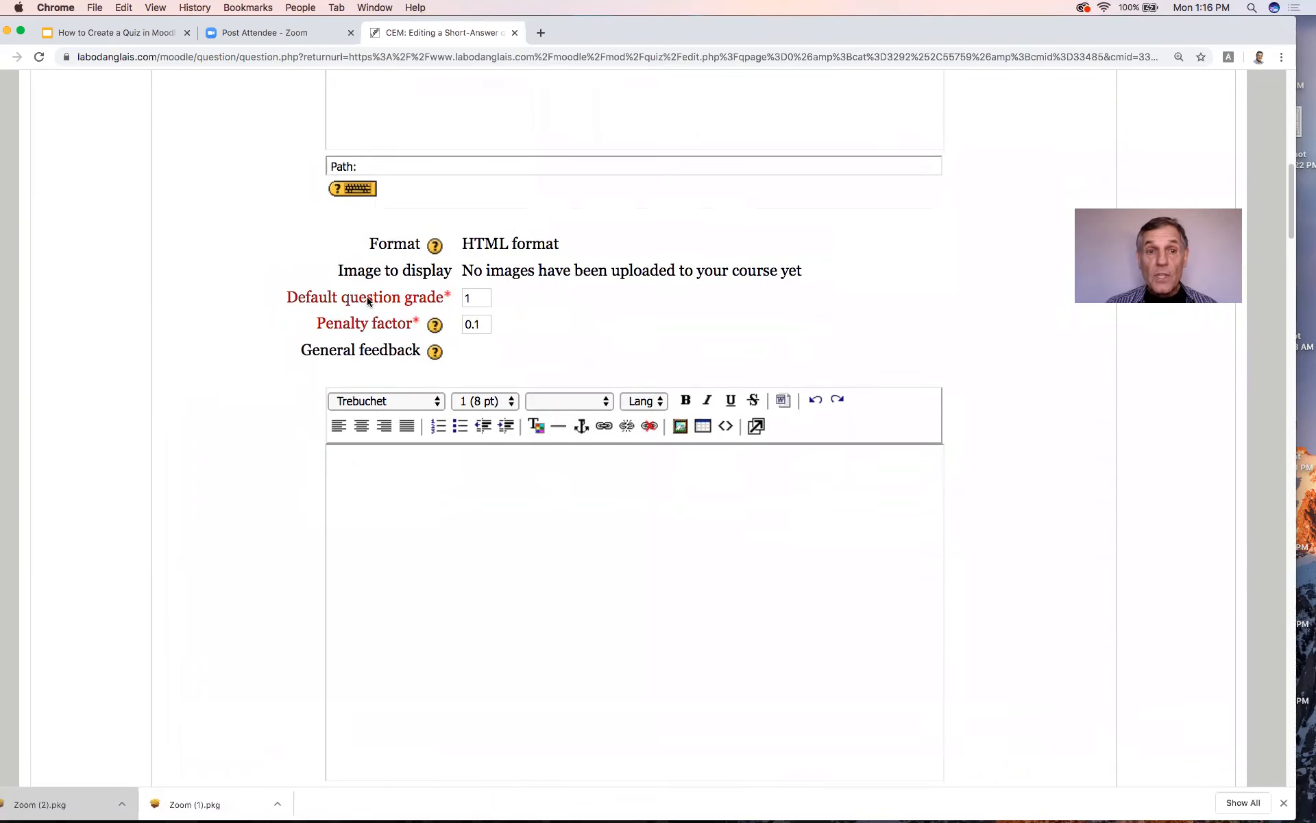
pyautogui.scroll(-1, 466, 355)
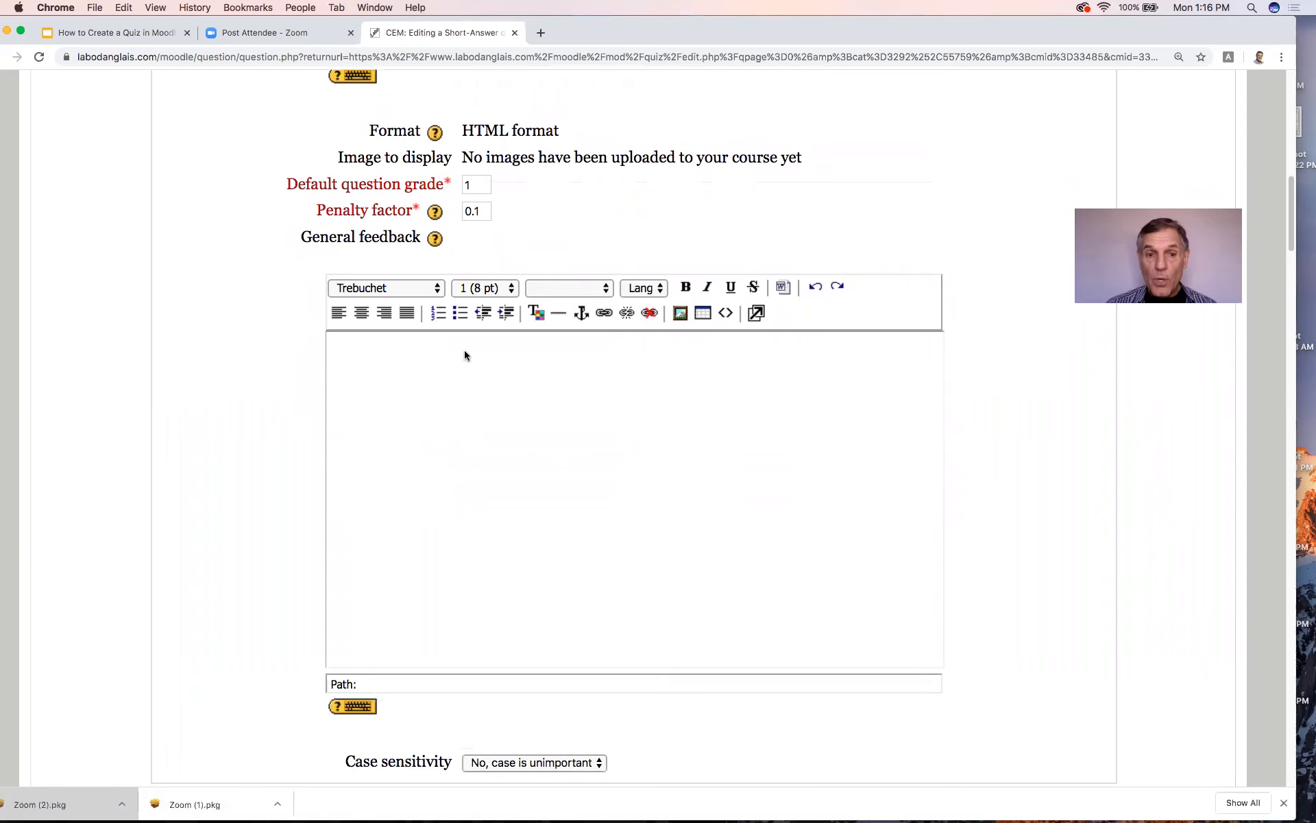
# Step: Examine the Cat1 question's case sensitivity setting and the text and grade of Answer 1 and Answer 2
pyautogui.scroll(-14, 465, 354)
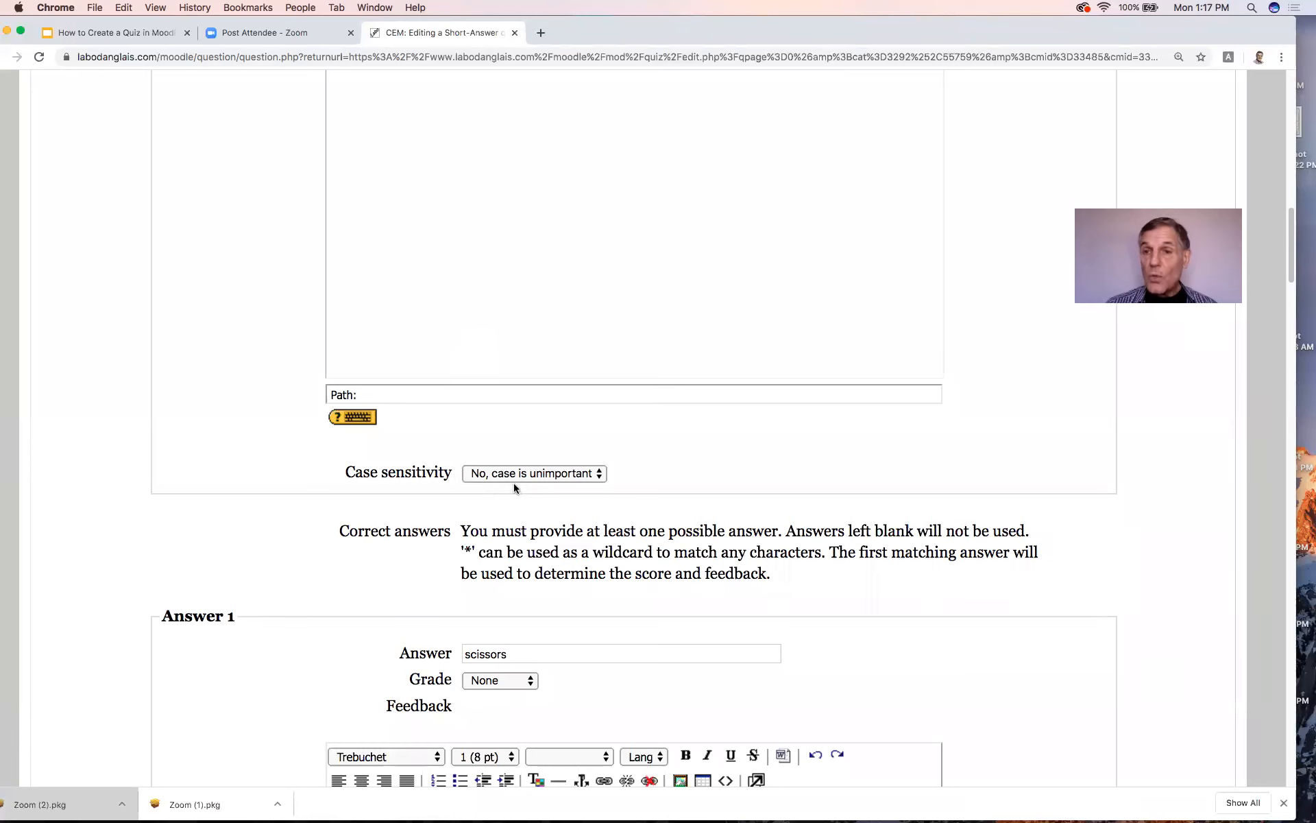
pyautogui.scroll(-1, 515, 488)
pyautogui.scroll(-7, 515, 487)
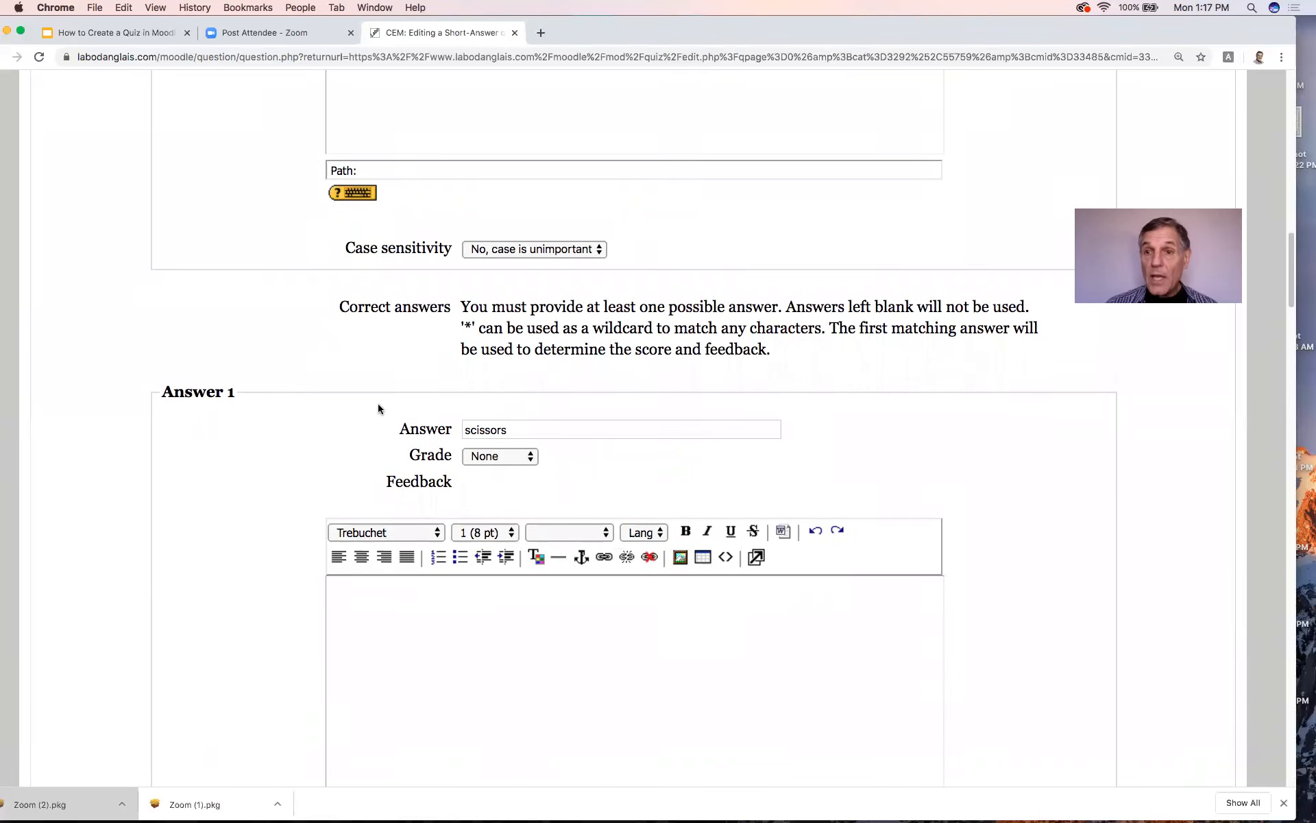
pyautogui.scroll(-1, 379, 409)
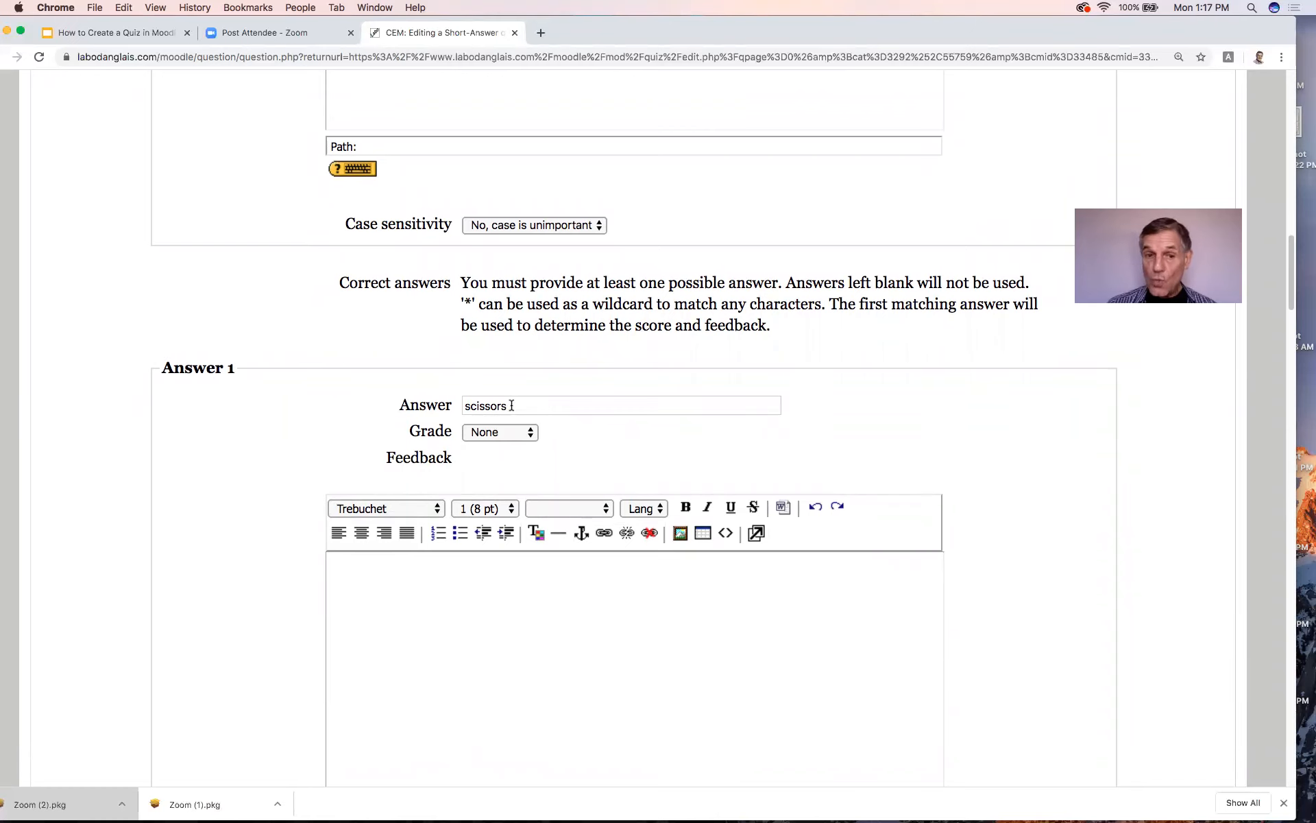
pyautogui.scroll(-2, 462, 491)
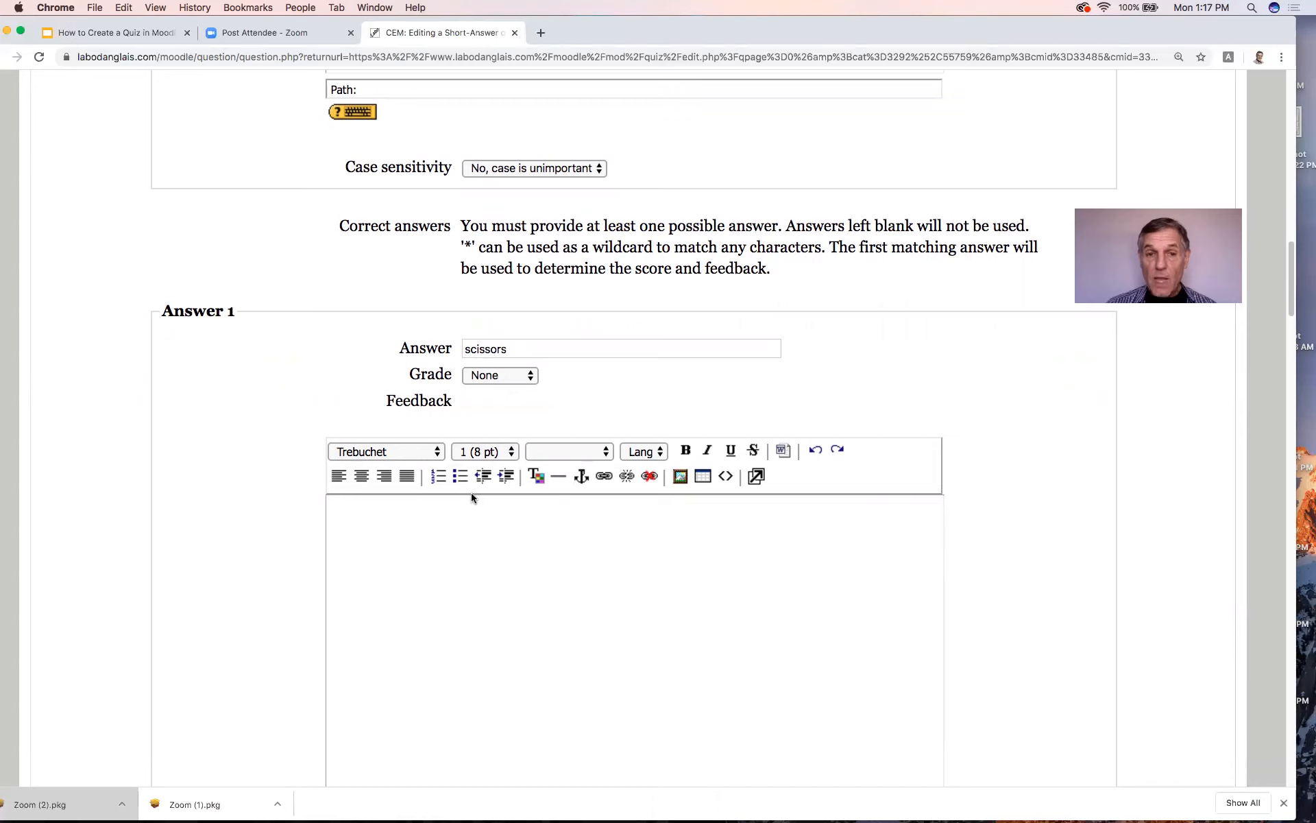
pyautogui.scroll(-1, 471, 497)
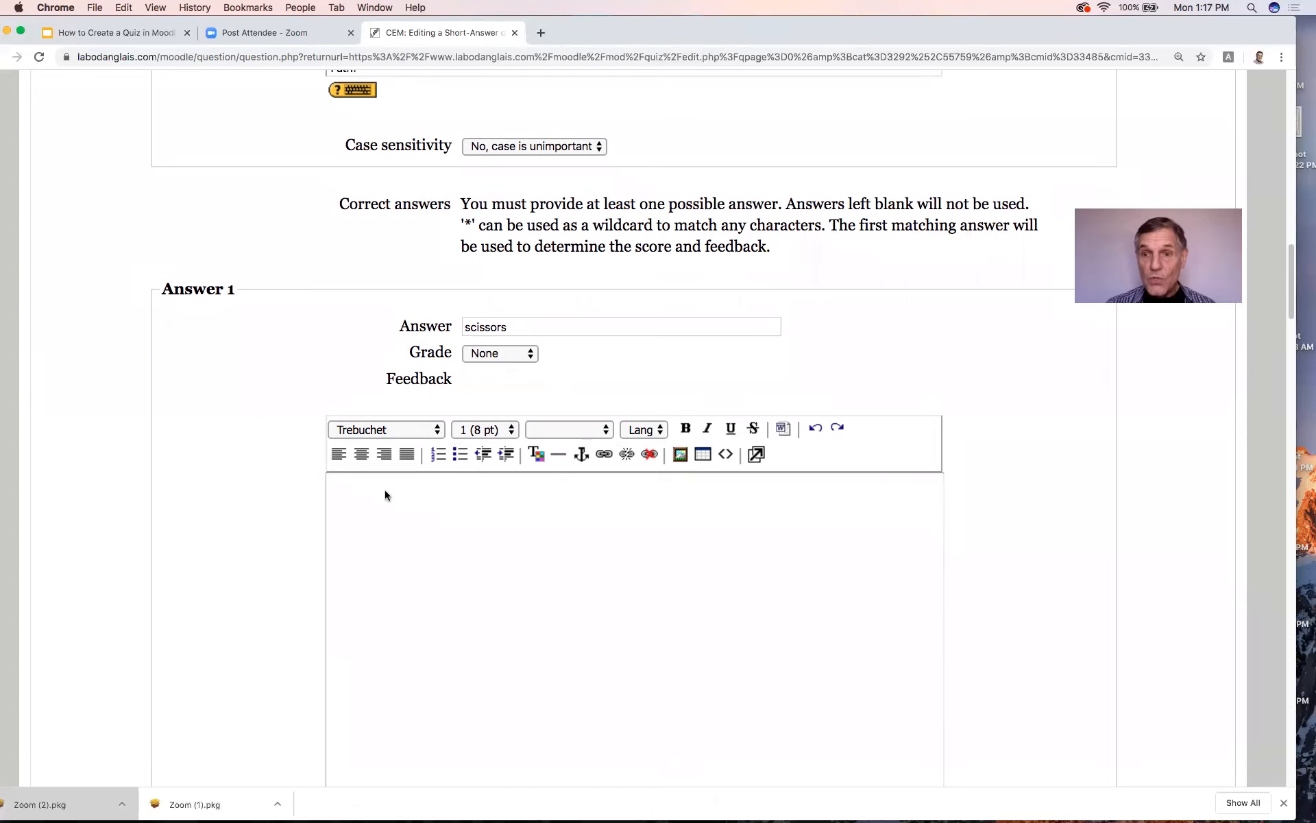
pyautogui.scroll(-1, 386, 495)
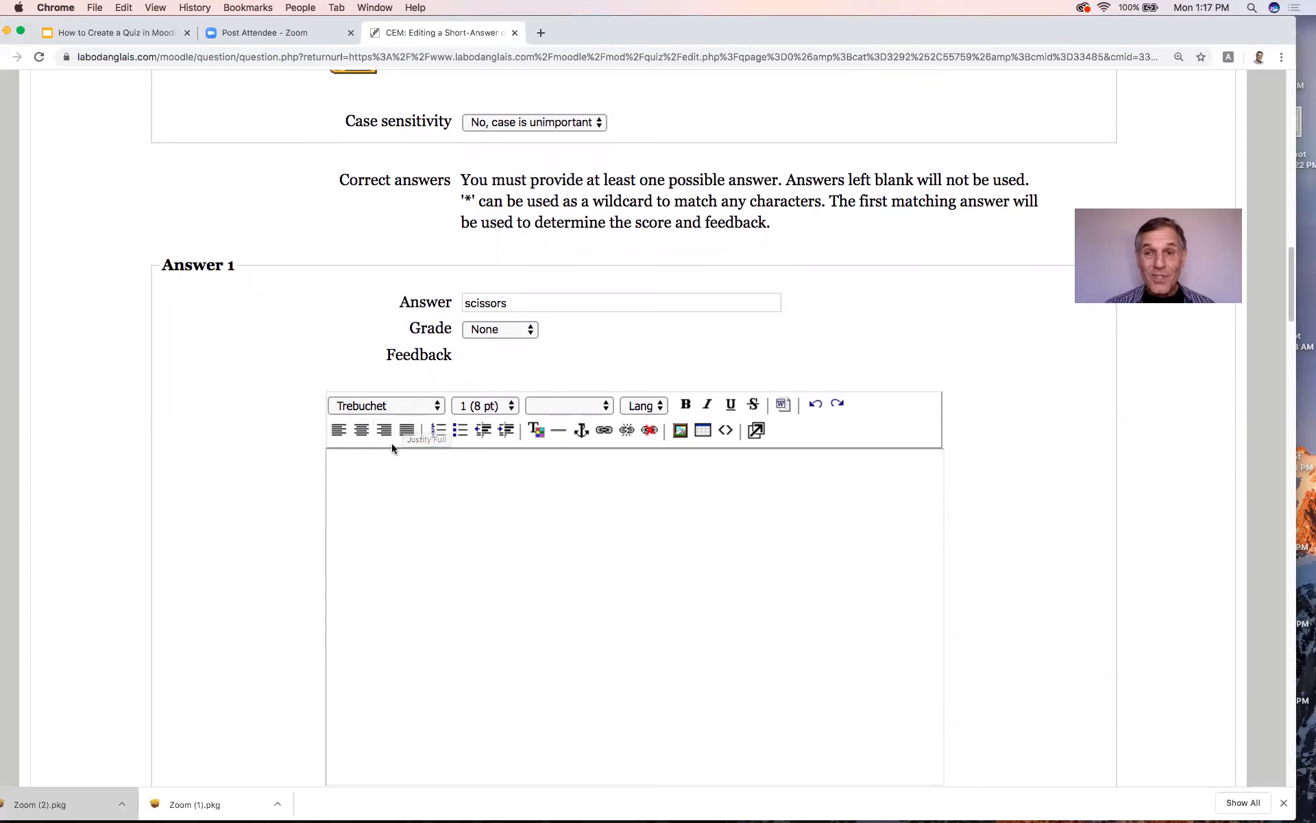
pyautogui.scroll(-5, 420, 439)
pyautogui.scroll(-15, 421, 441)
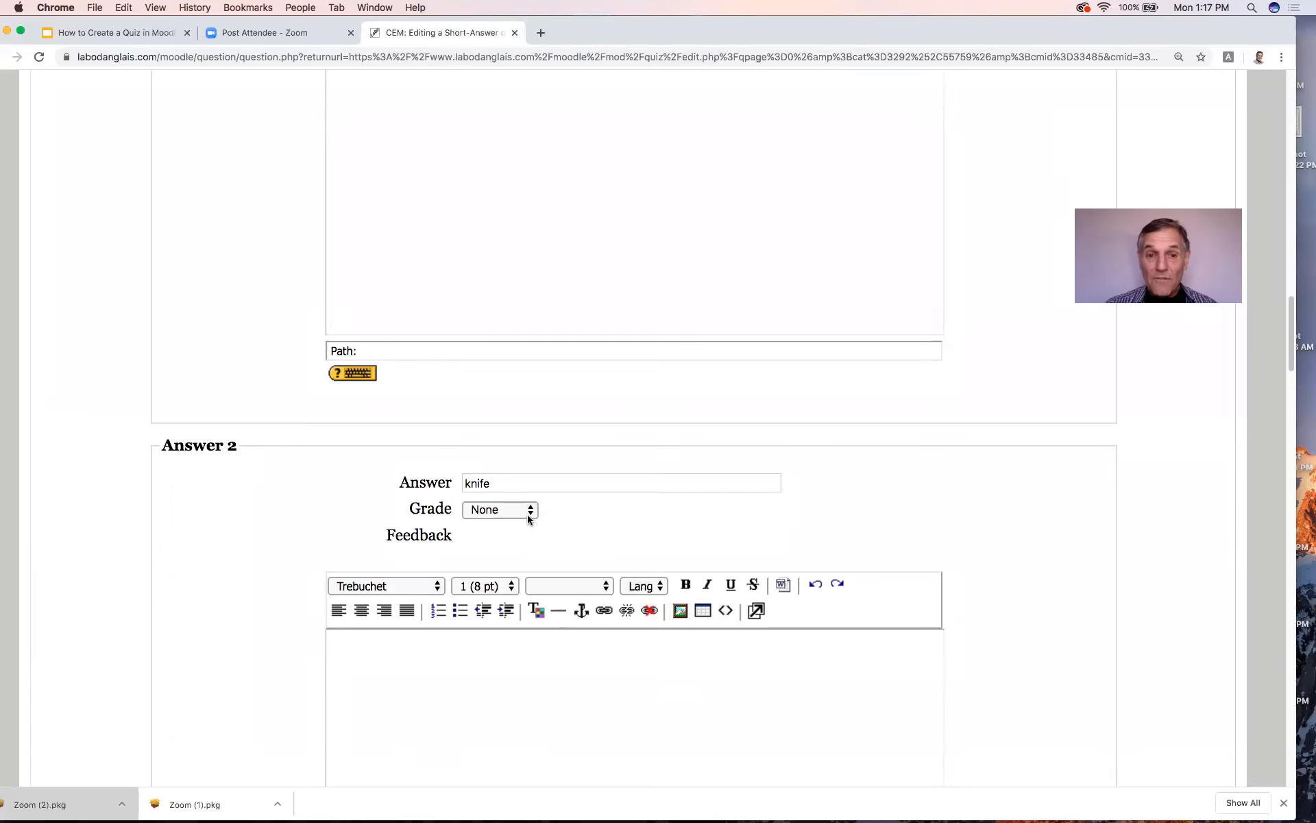
pyautogui.scroll(-1, 528, 515)
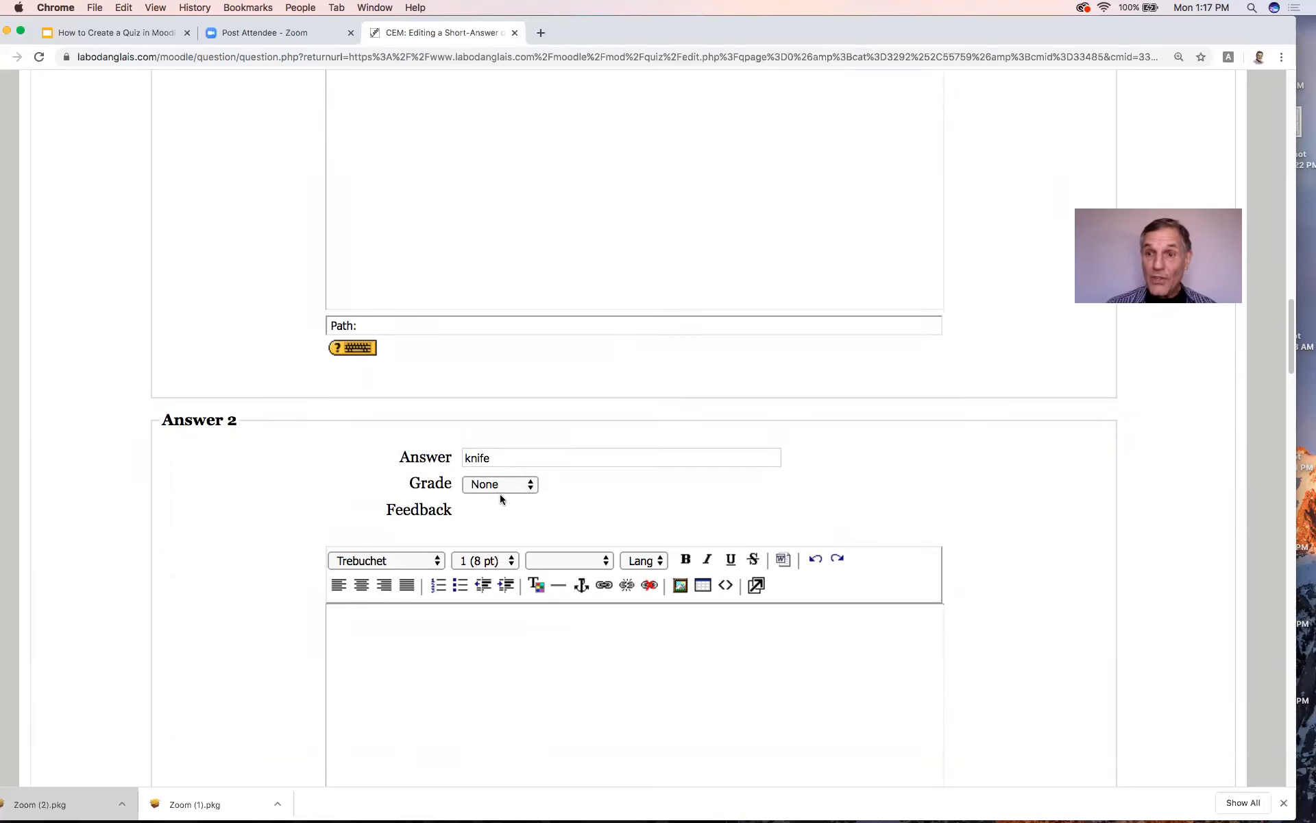
pyautogui.scroll(-5, 500, 494)
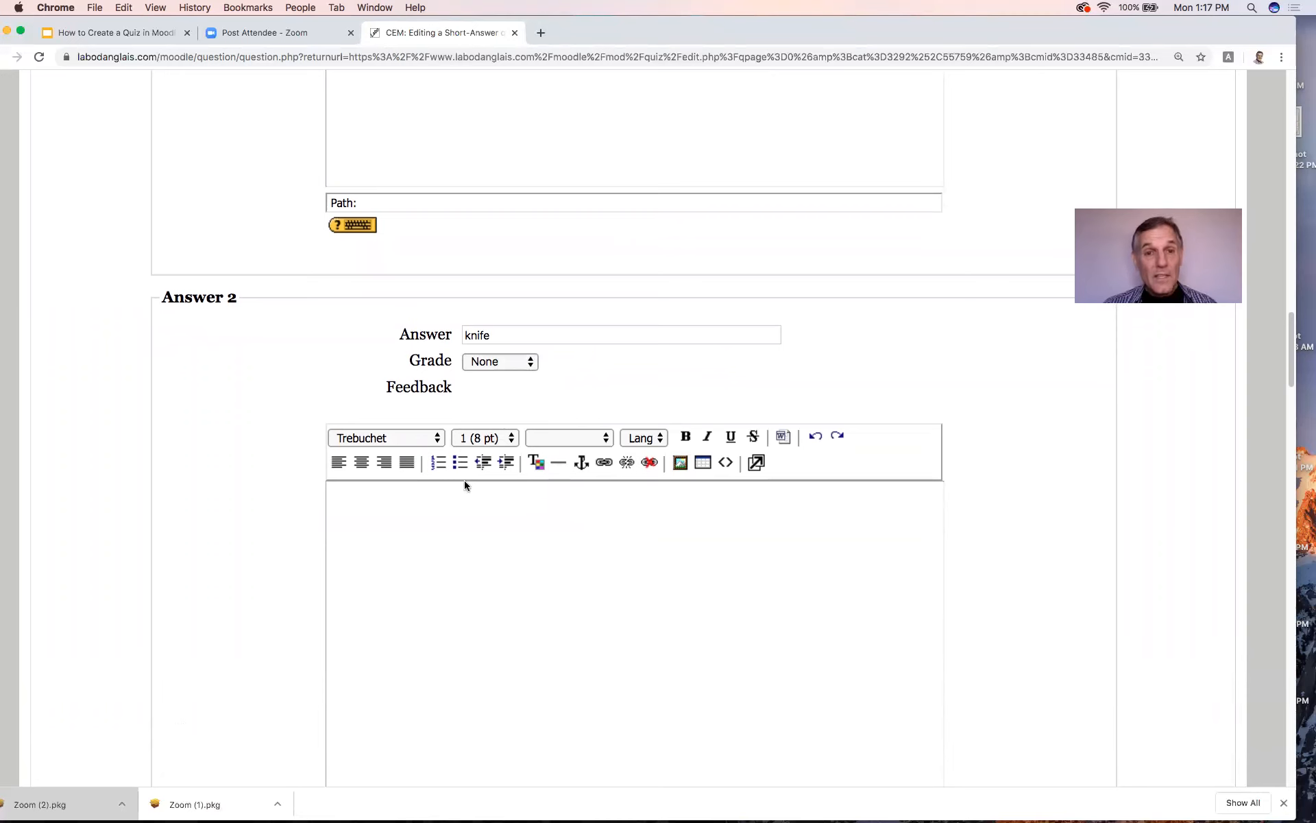
# Step: Examine the accepted spellings and grades entered for Answer 3 and Answer 4 of the Cat1 question
pyautogui.scroll(-17, 464, 484)
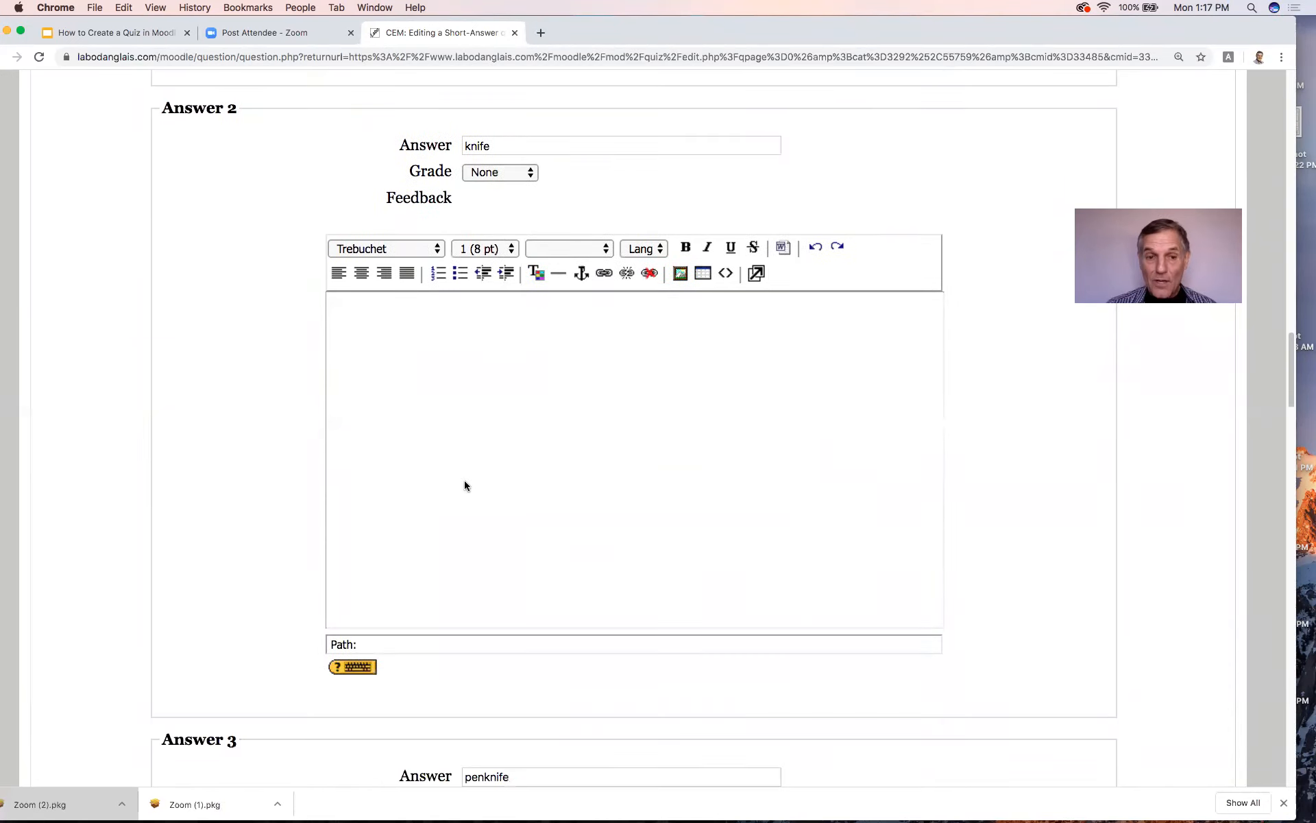
pyautogui.scroll(-3, 464, 485)
pyautogui.scroll(-3, 281, 442)
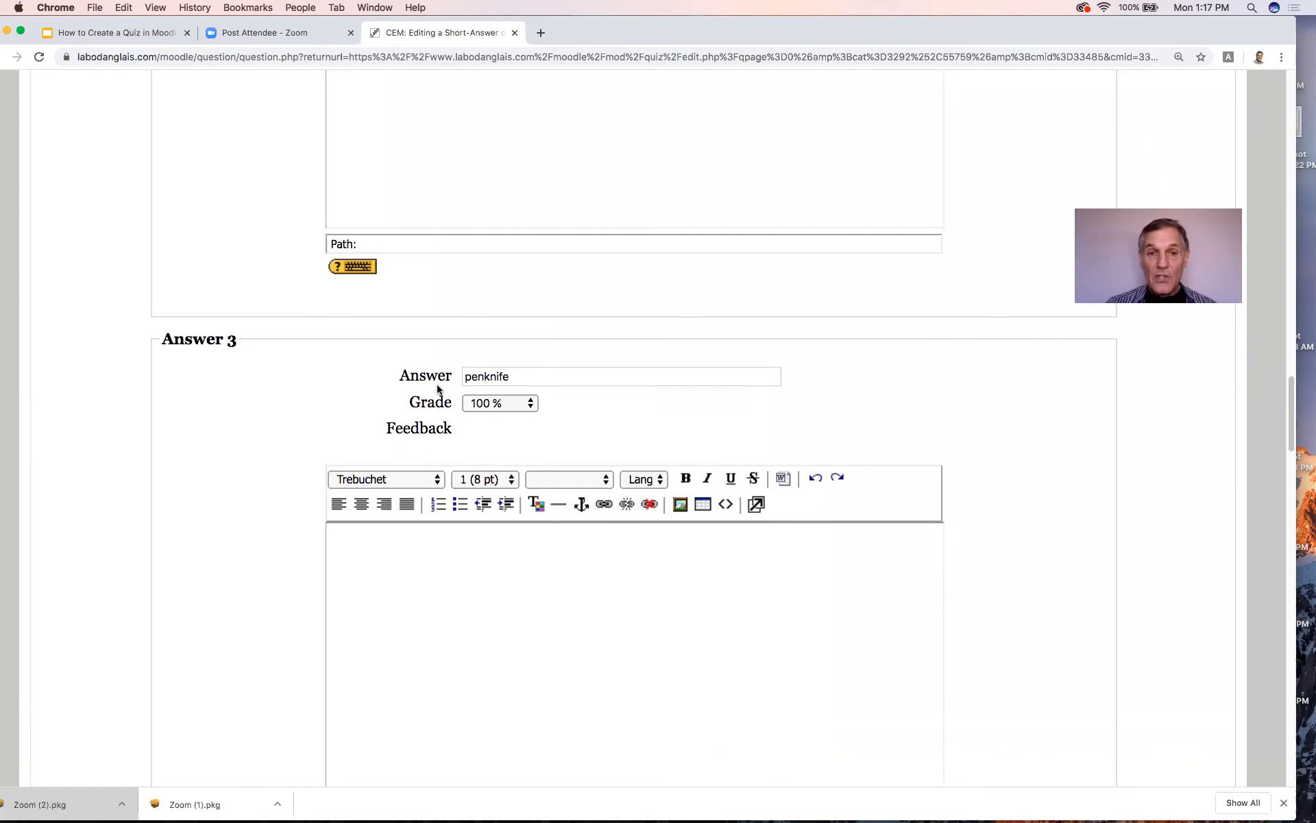
pyautogui.scroll(-1, 500, 429)
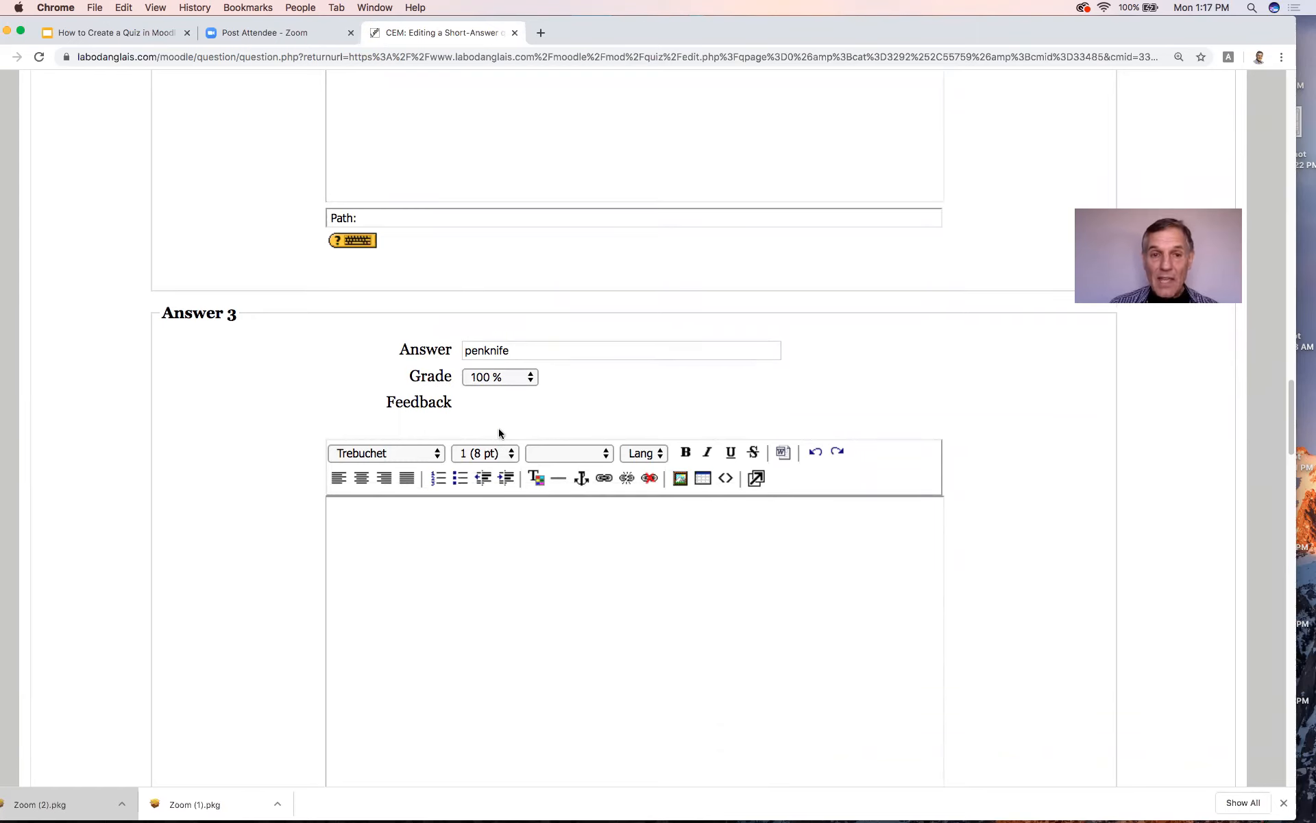
pyautogui.scroll(-2, 499, 427)
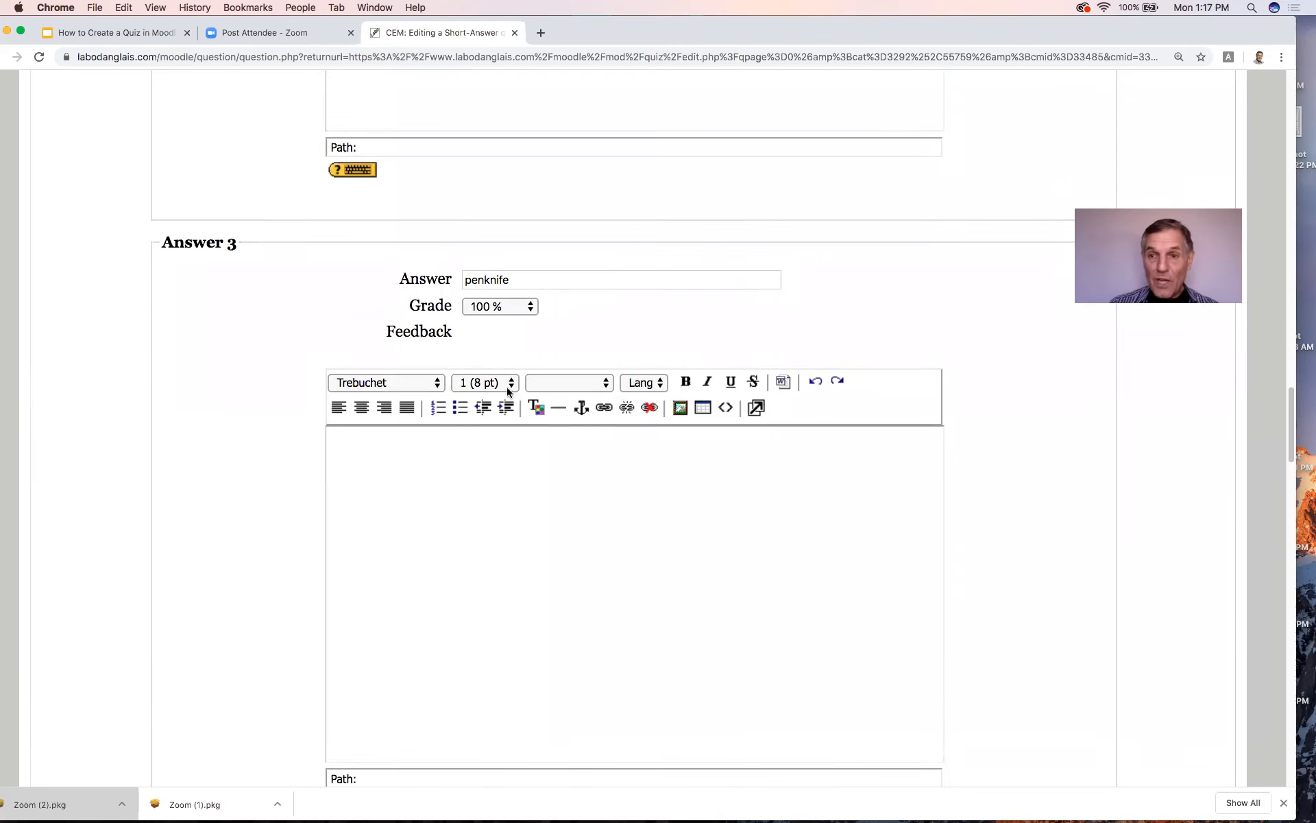
pyautogui.scroll(-4, 508, 391)
pyautogui.scroll(-10, 508, 396)
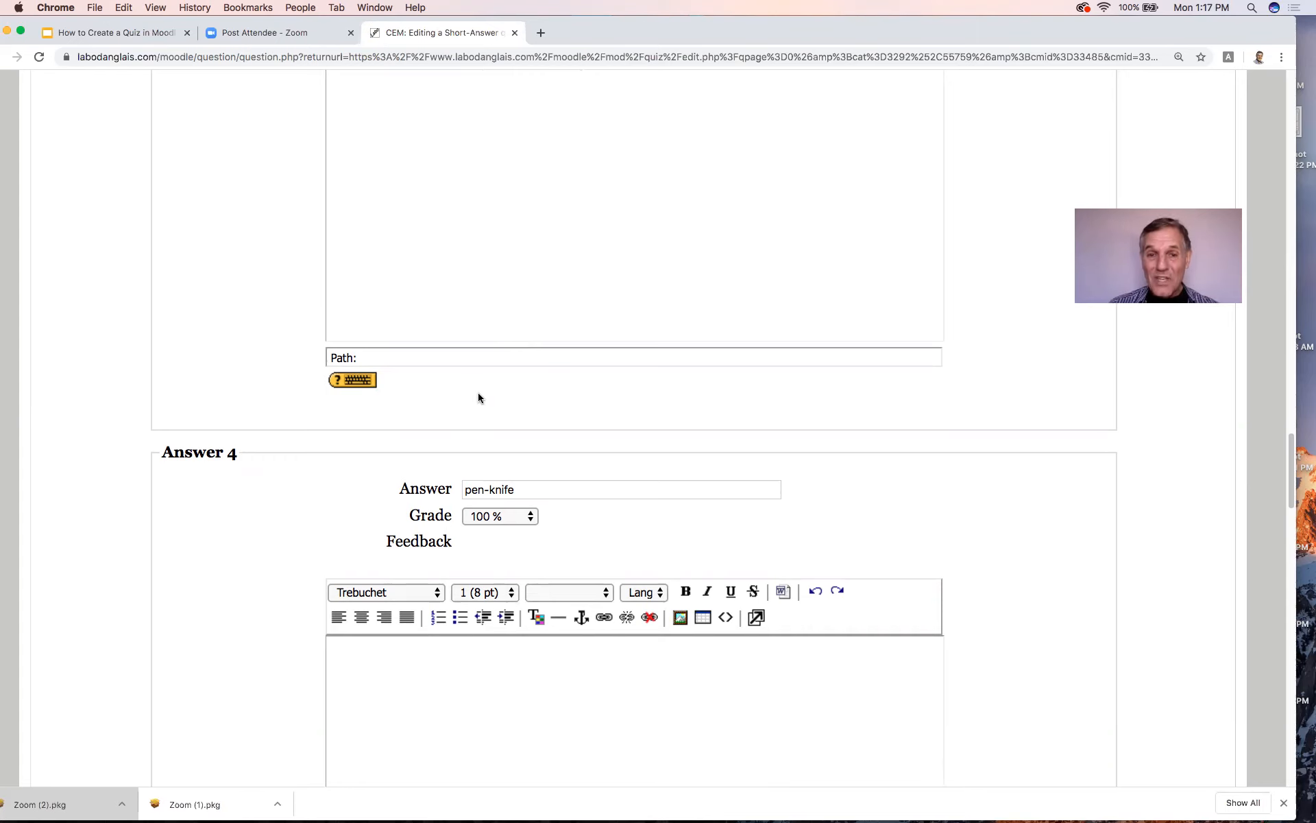
pyautogui.scroll(-4, 543, 457)
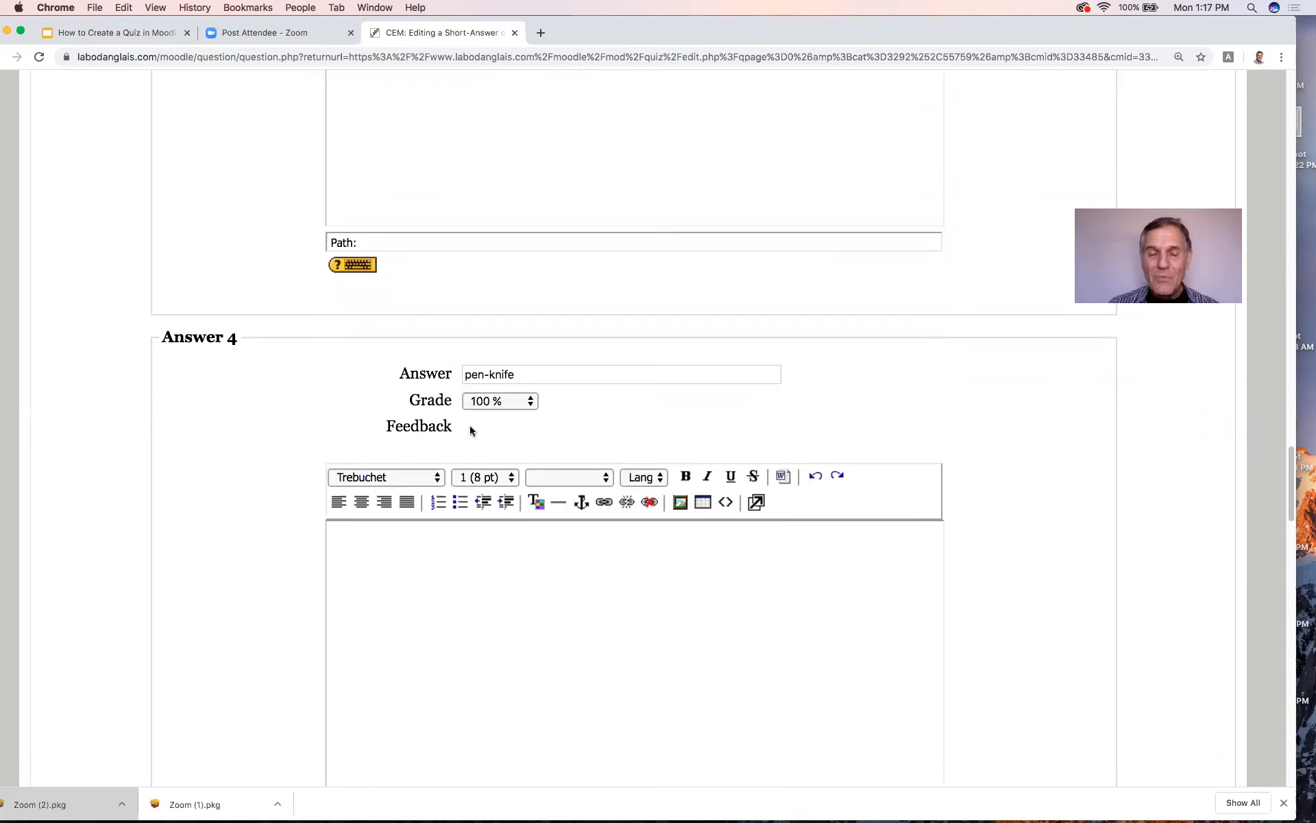
pyautogui.scroll(-1, 521, 456)
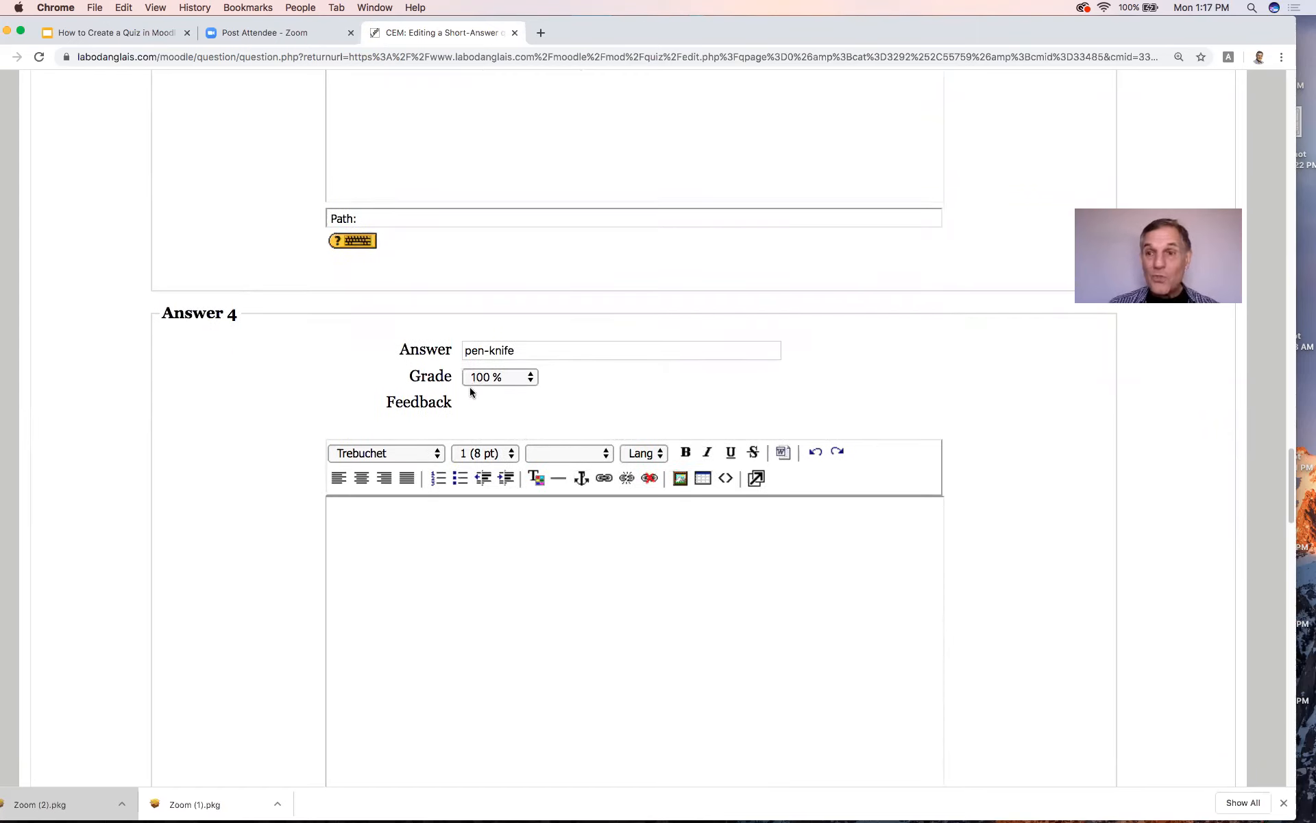
# Step: Review the remaining answer sections of the Cat1 question and save its changes
pyautogui.scroll(-1, 471, 390)
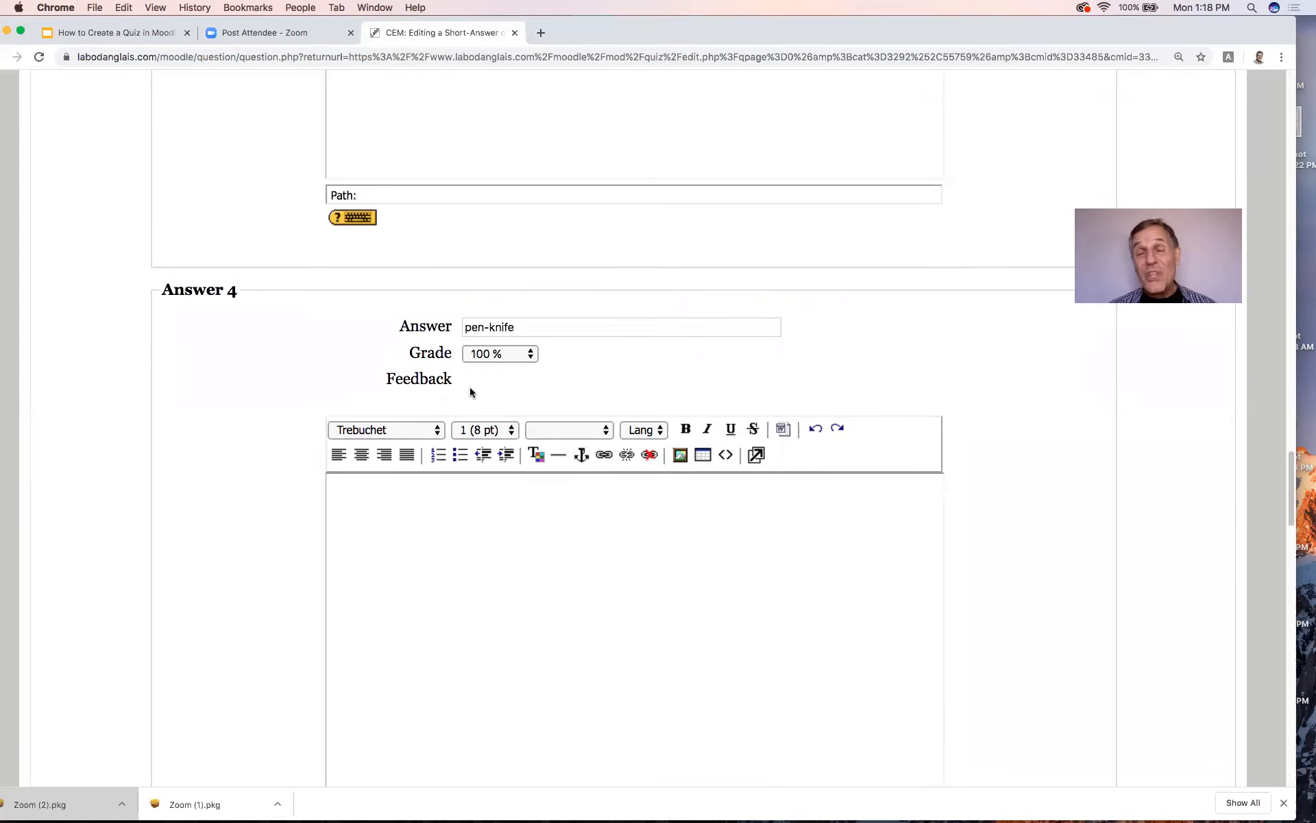
pyautogui.scroll(-5, 471, 389)
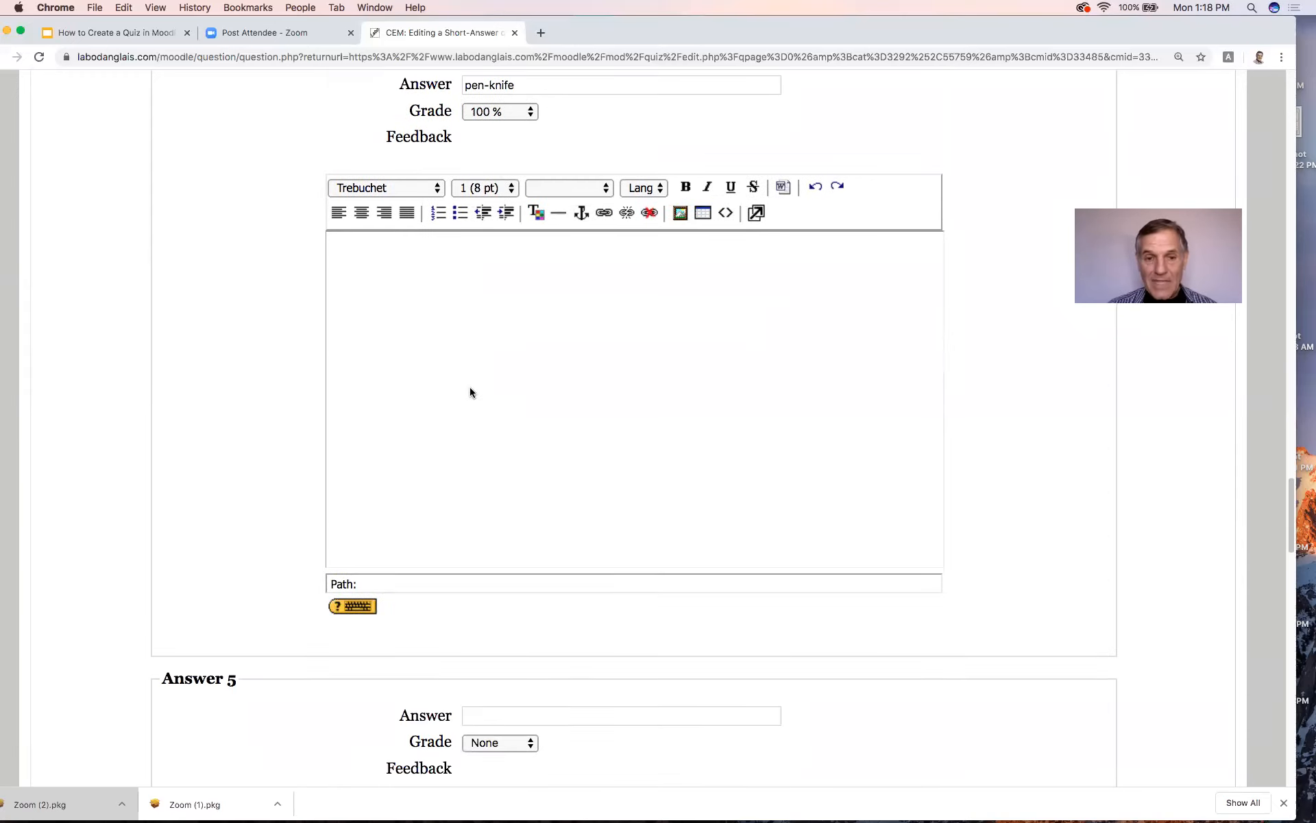
pyautogui.scroll(-10, 470, 389)
pyautogui.scroll(-15, 470, 392)
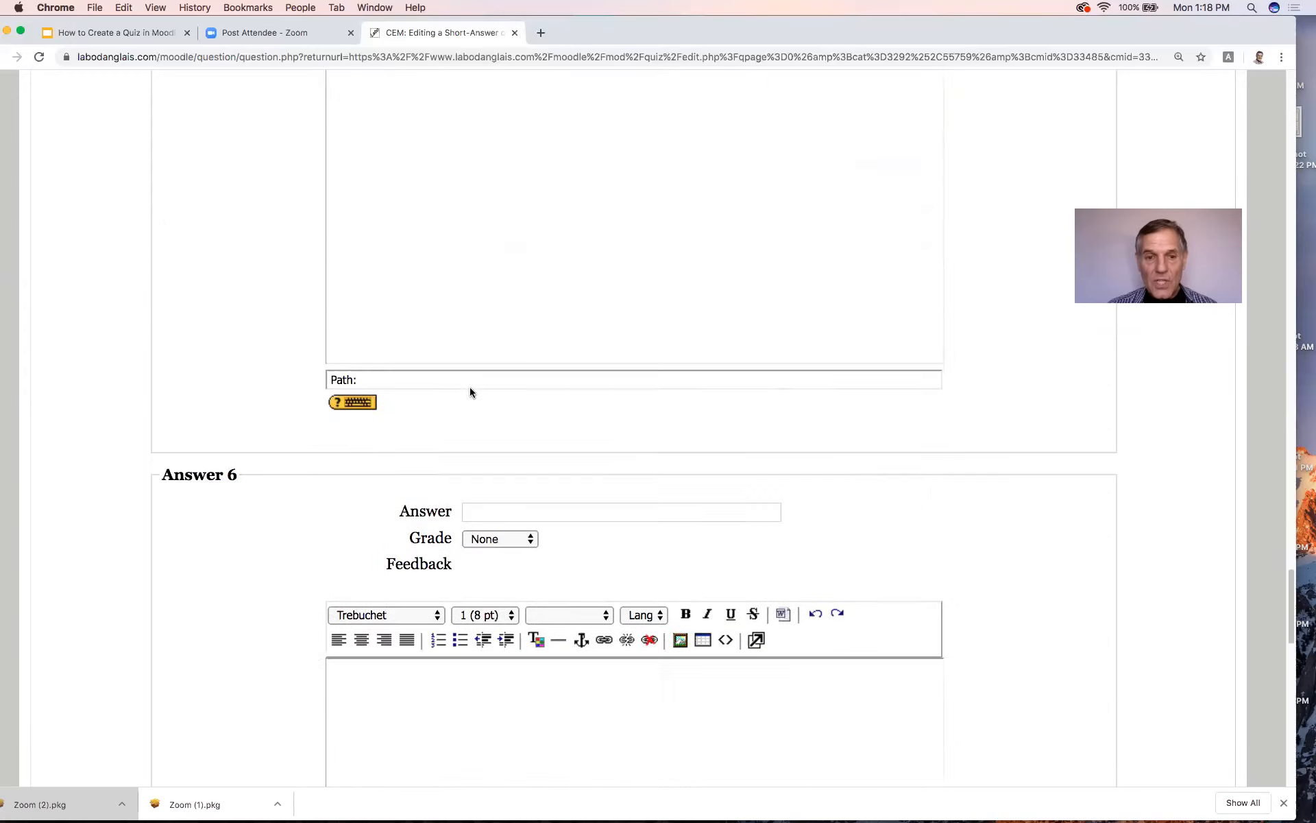
pyautogui.scroll(-8, 471, 391)
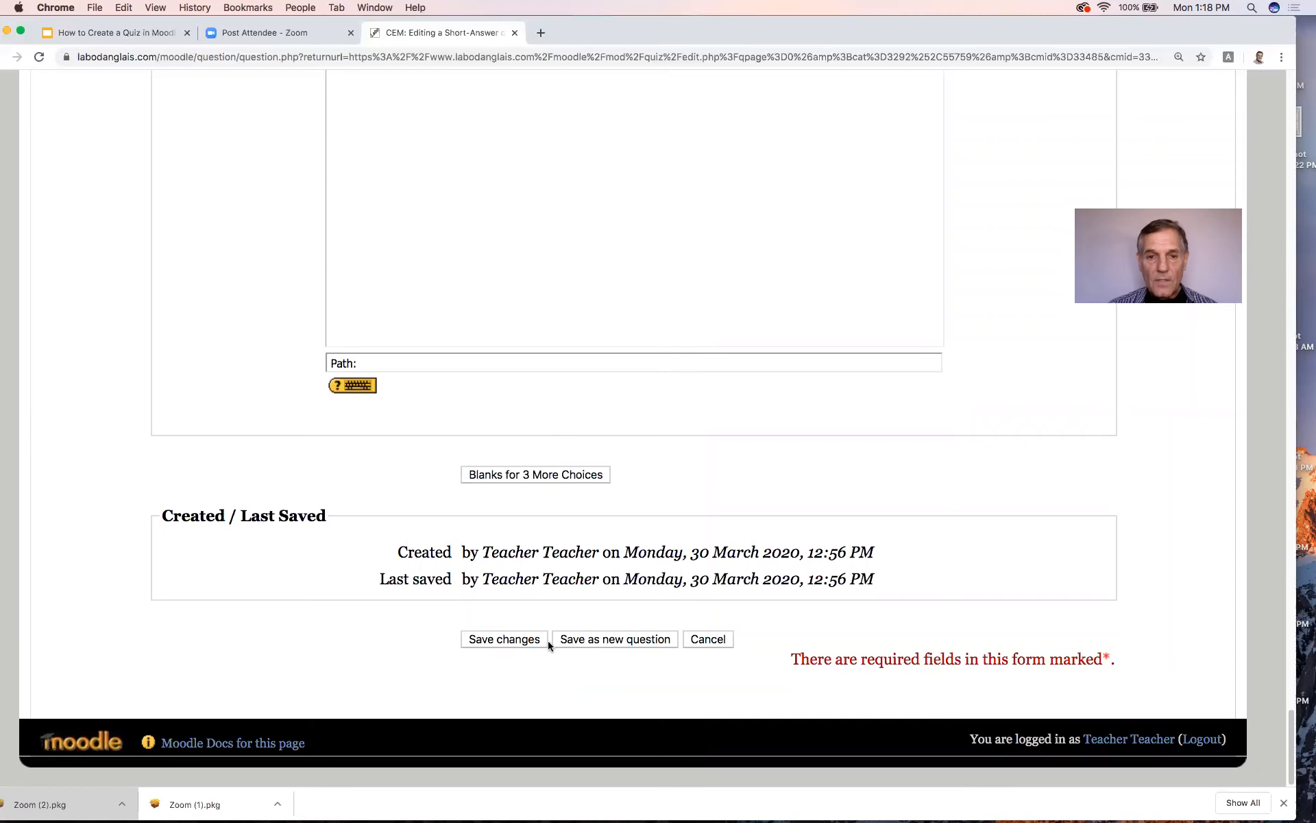
pyautogui.click(514, 639)
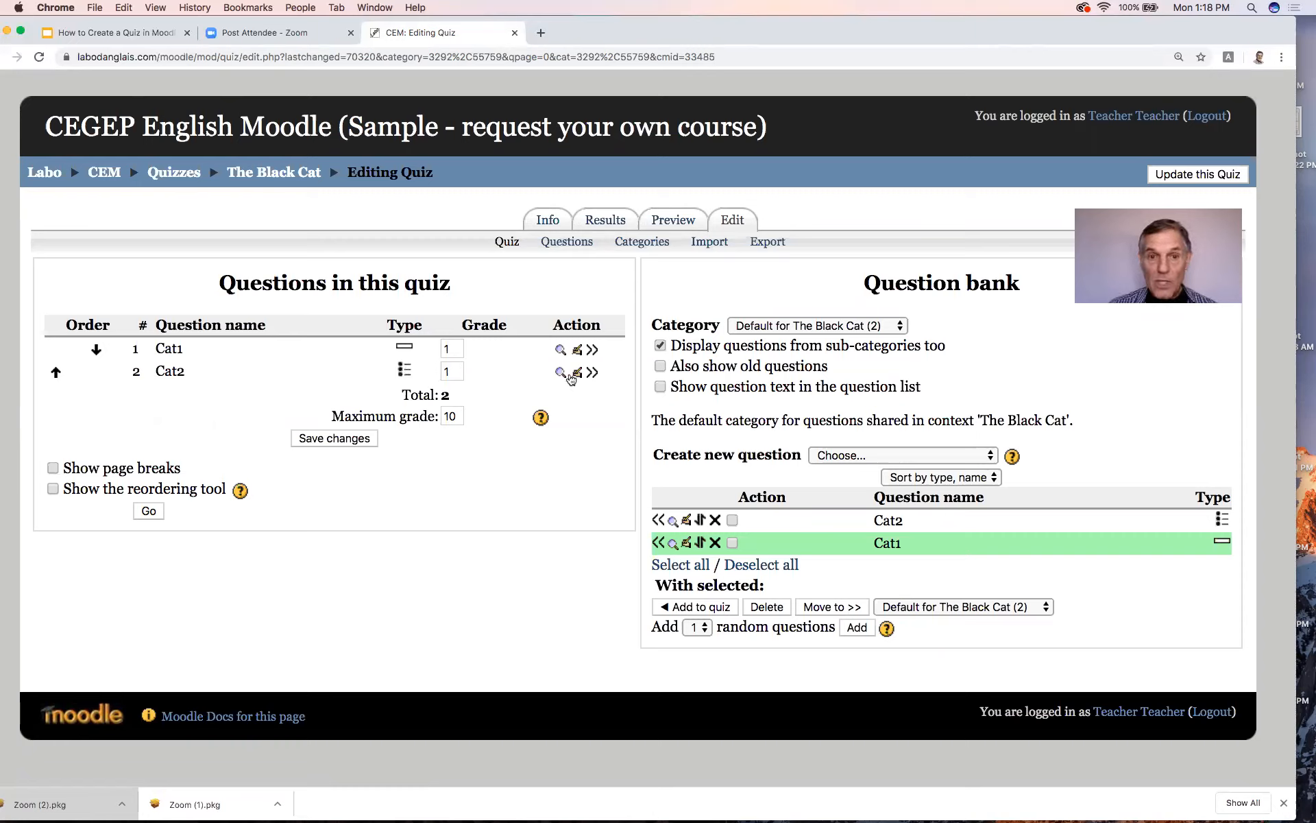
# Step: Open the Cat2 multiple choice question for editing and examine its name, question text, default grade and penalty factor
pyautogui.click(576, 372)
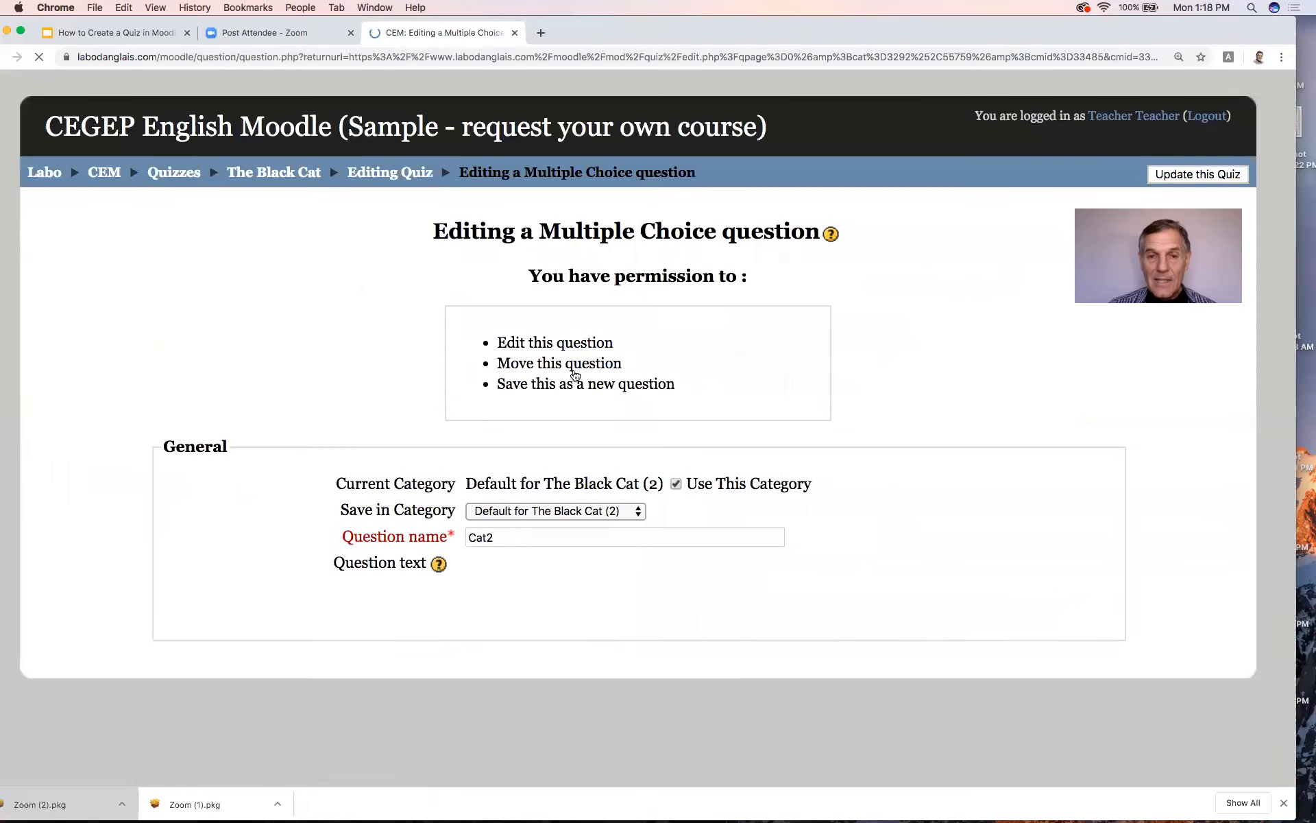
pyautogui.scroll(-3, 663, 454)
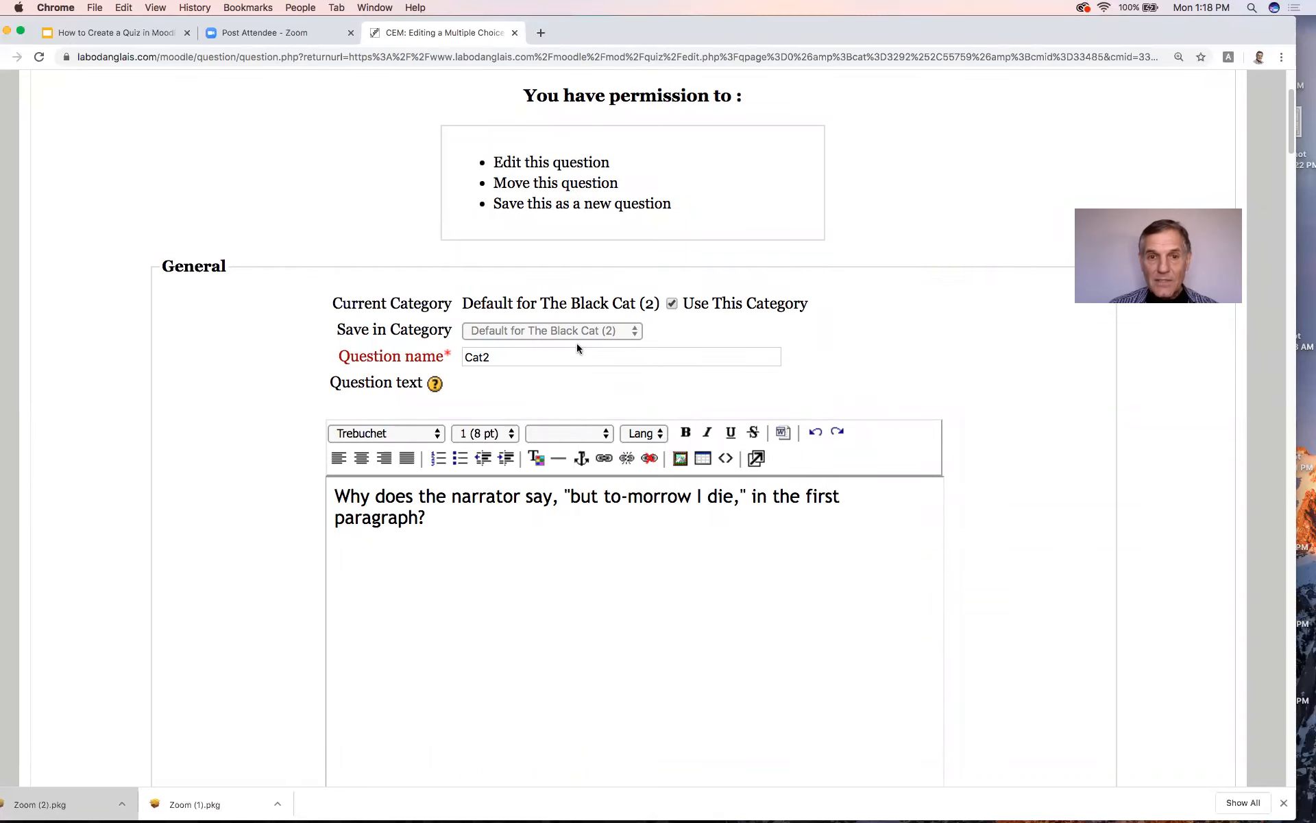
pyautogui.scroll(-2, 549, 361)
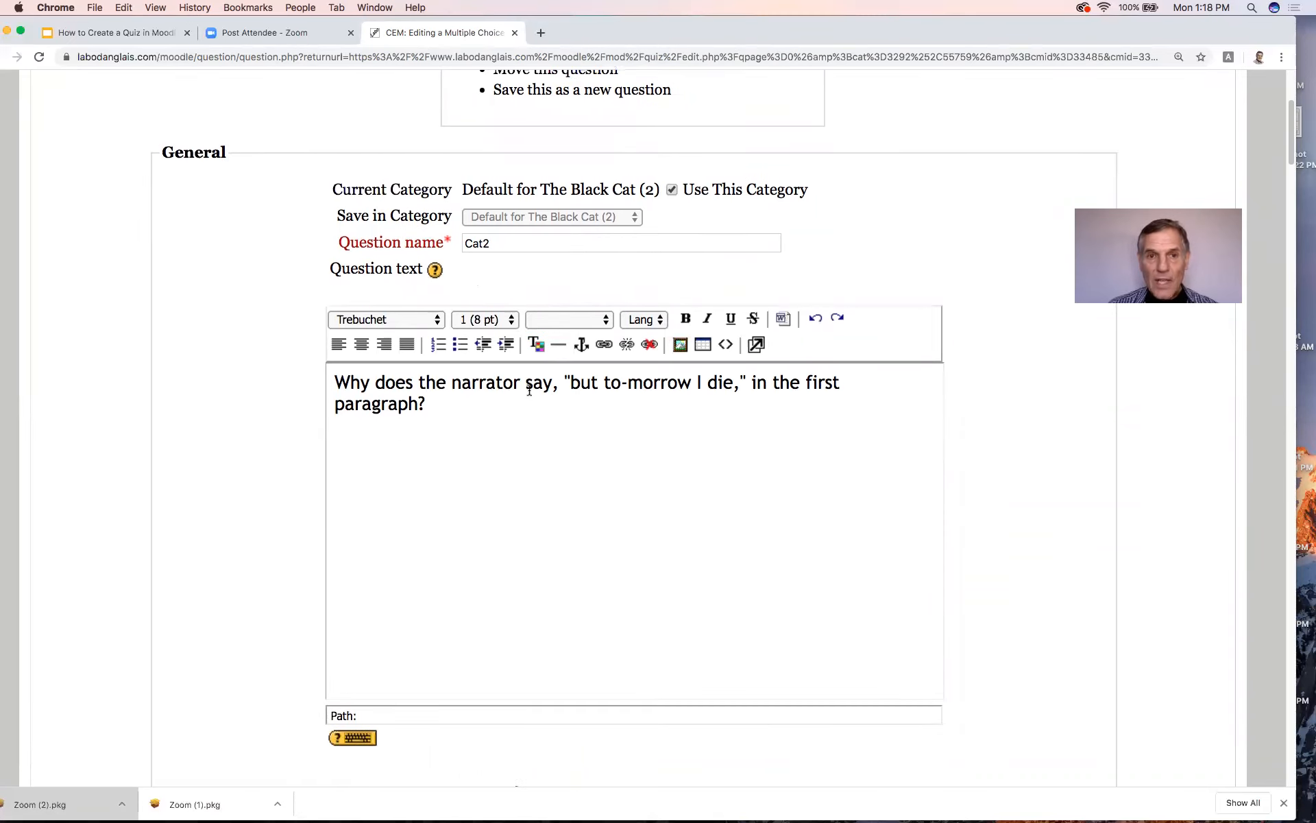
pyautogui.scroll(5, 529, 389)
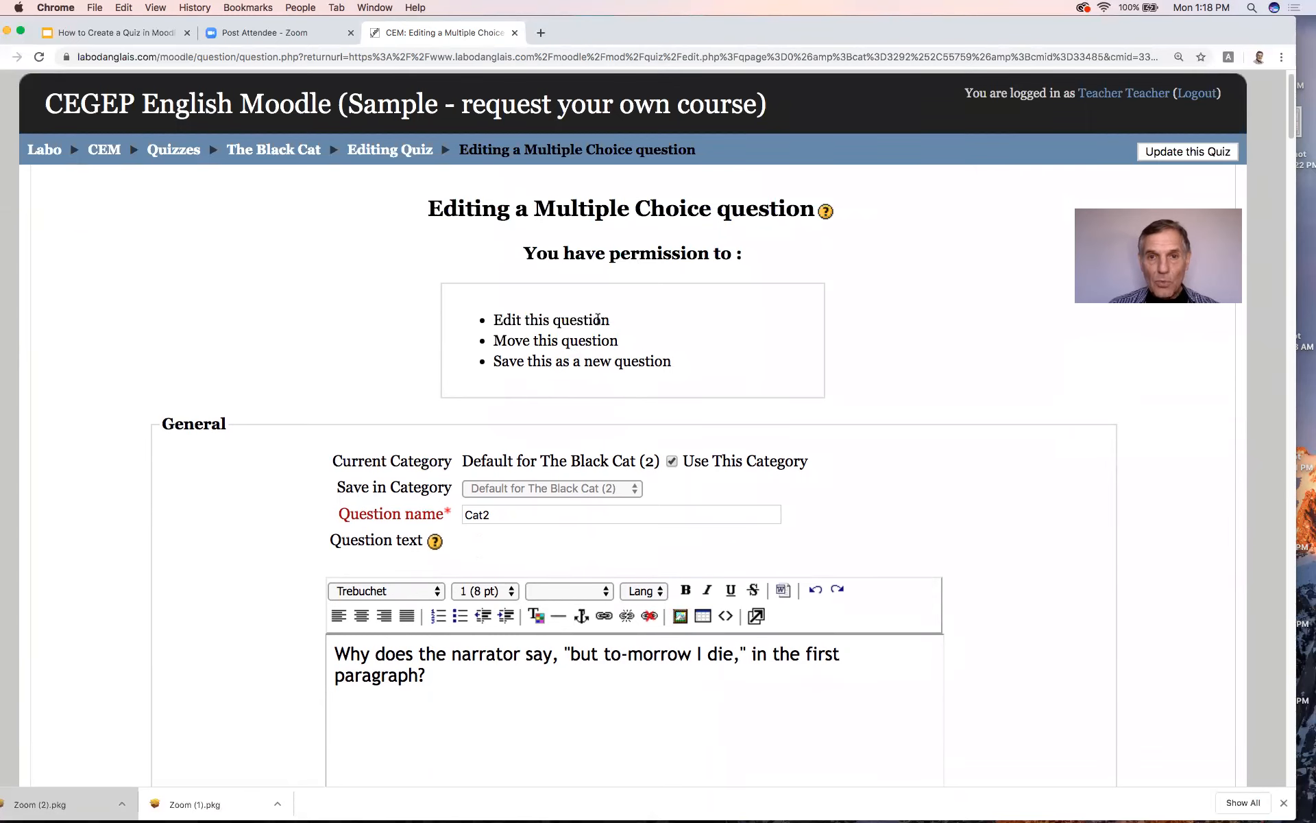
pyautogui.scroll(-8, 598, 320)
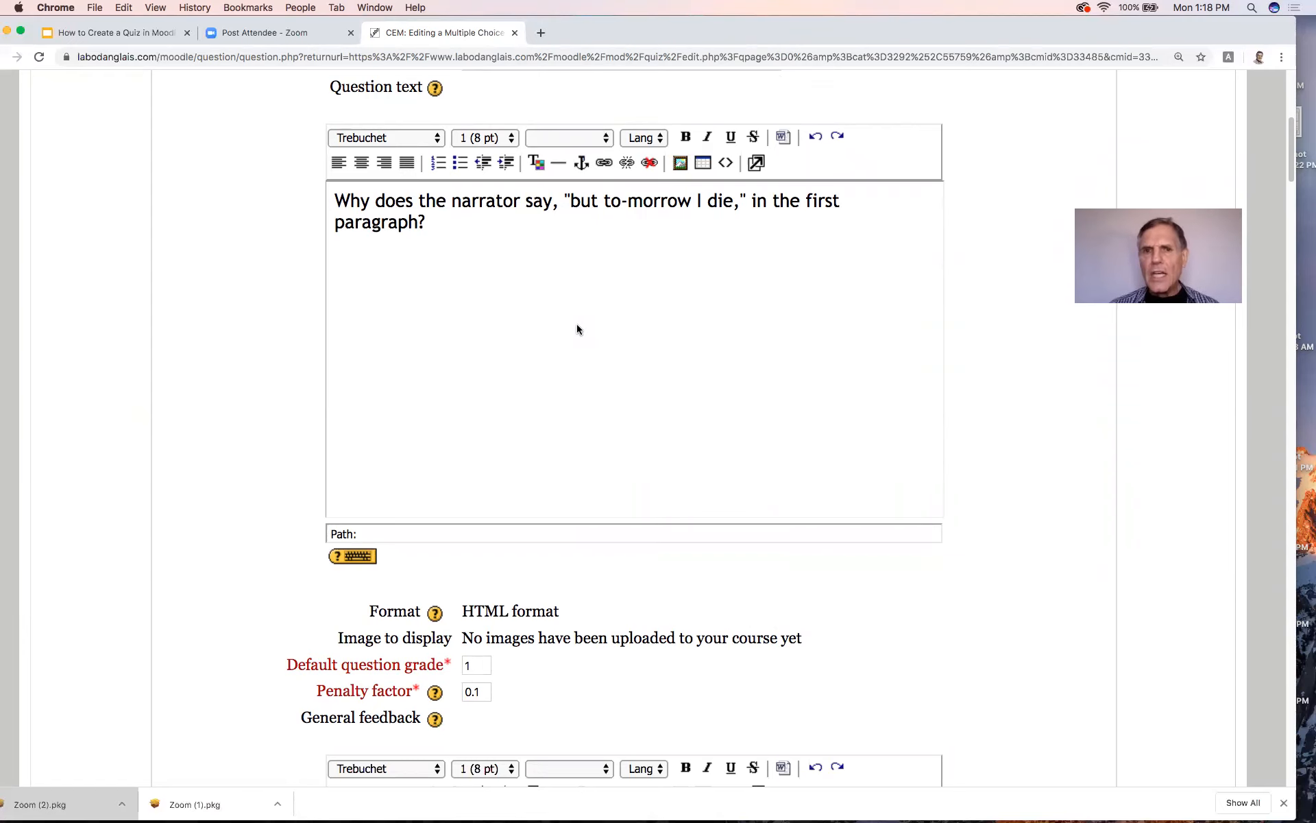
pyautogui.scroll(1, 582, 322)
pyautogui.scroll(-4, 582, 322)
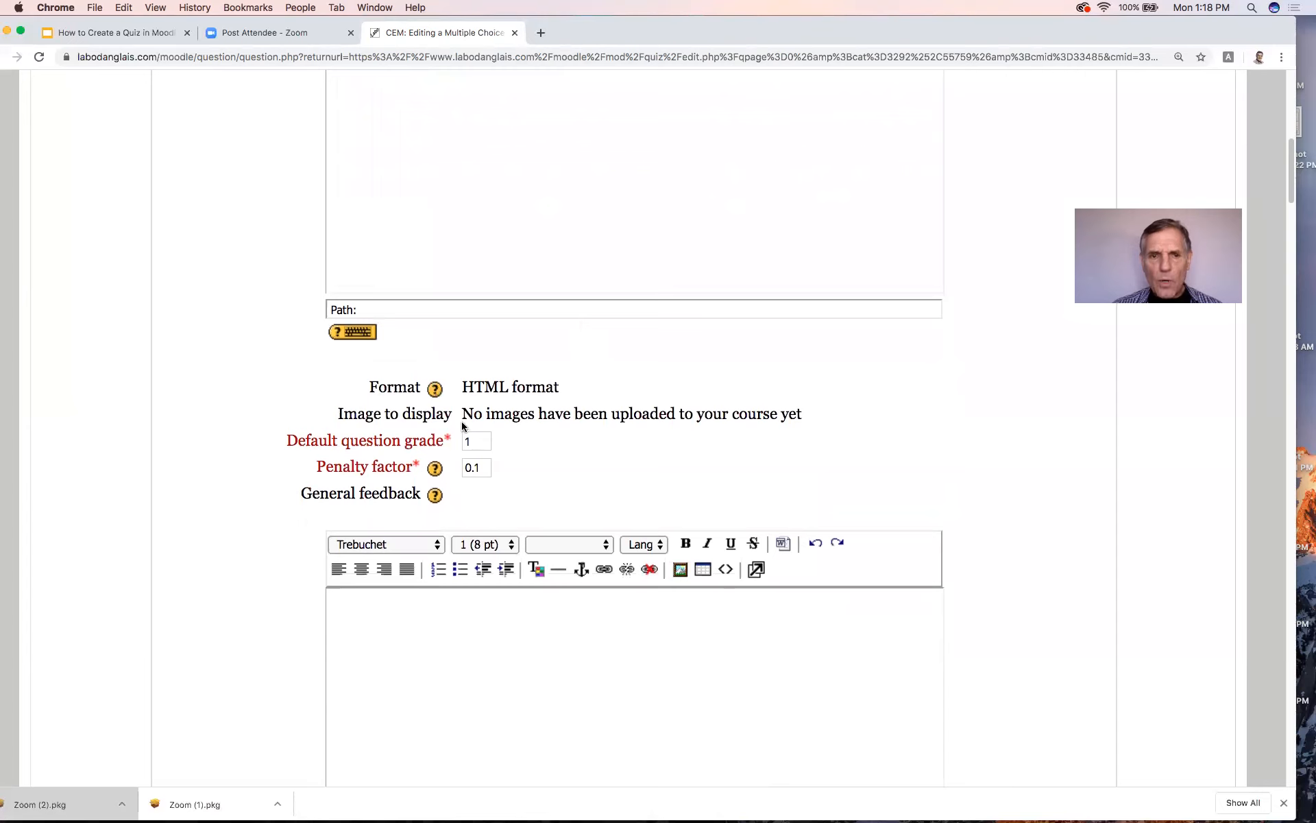
pyautogui.scroll(-3, 463, 428)
# Step: Examine the Cat2 question's settings for one or multiple answers, shuffling the choices and numbering the choices
pyautogui.scroll(-15, 469, 417)
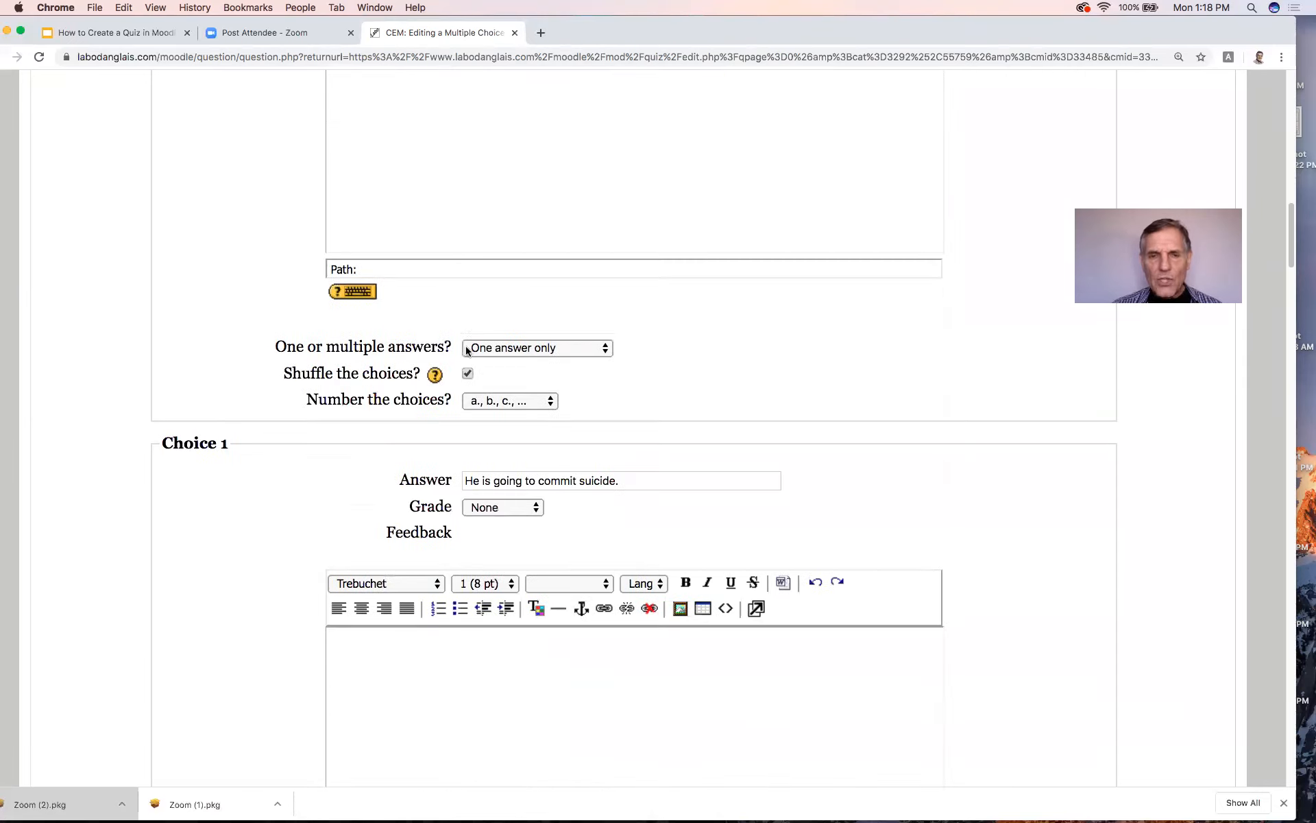
pyautogui.click(600, 349)
pyautogui.click(600, 349)
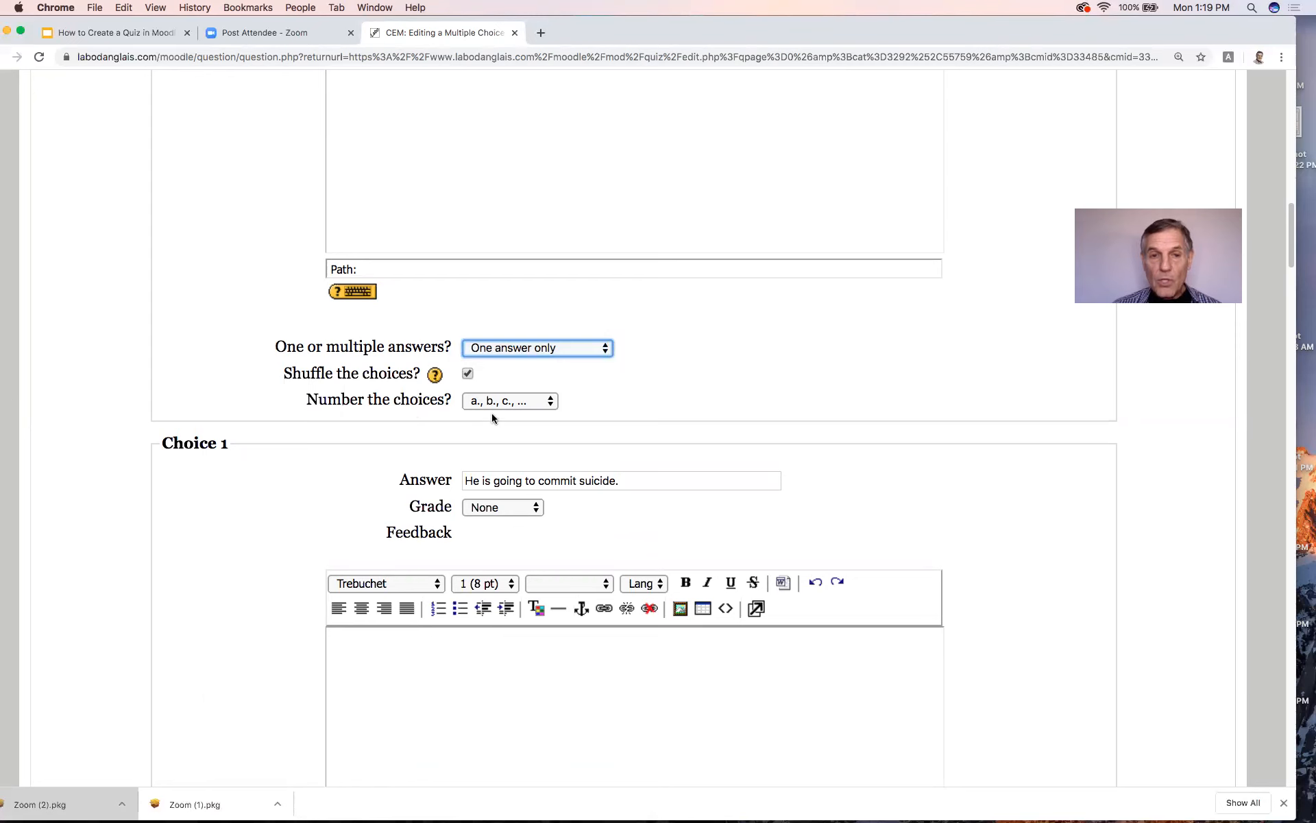
pyautogui.scroll(-1, 500, 410)
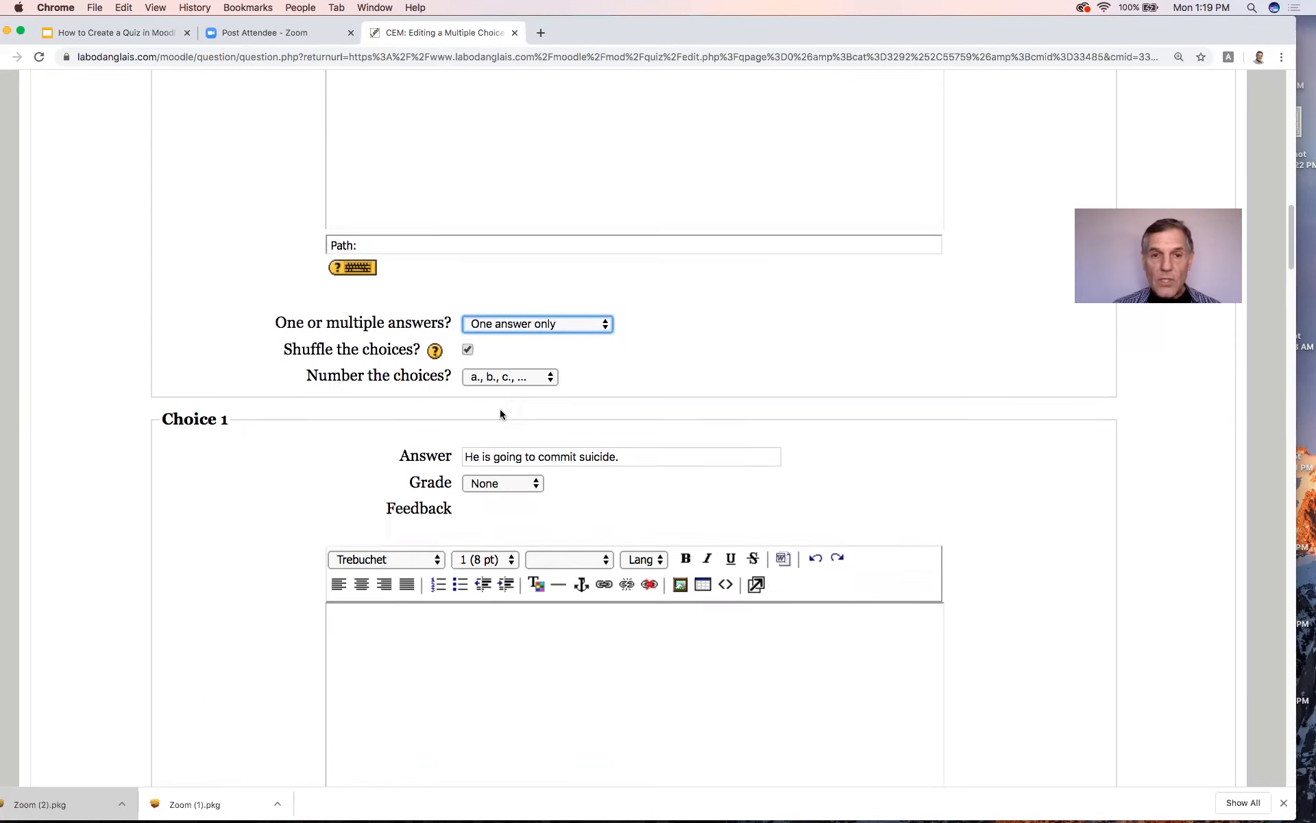
pyautogui.click(548, 378)
pyautogui.click(547, 379)
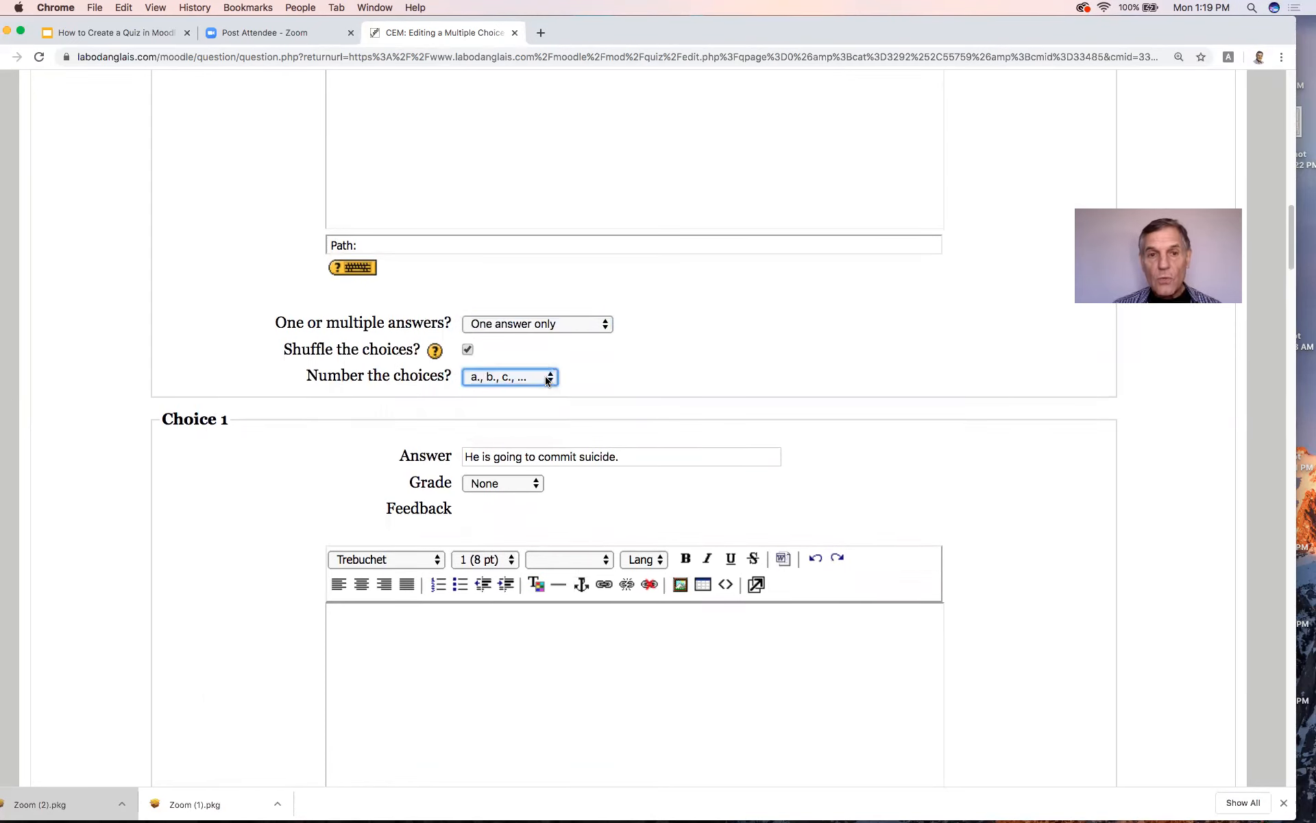
# Step: Examine the answer text, grade and feedback areas of Choice 1 and Choice 2 in the Cat2 question
pyautogui.scroll(-1, 554, 393)
pyautogui.scroll(-3, 554, 393)
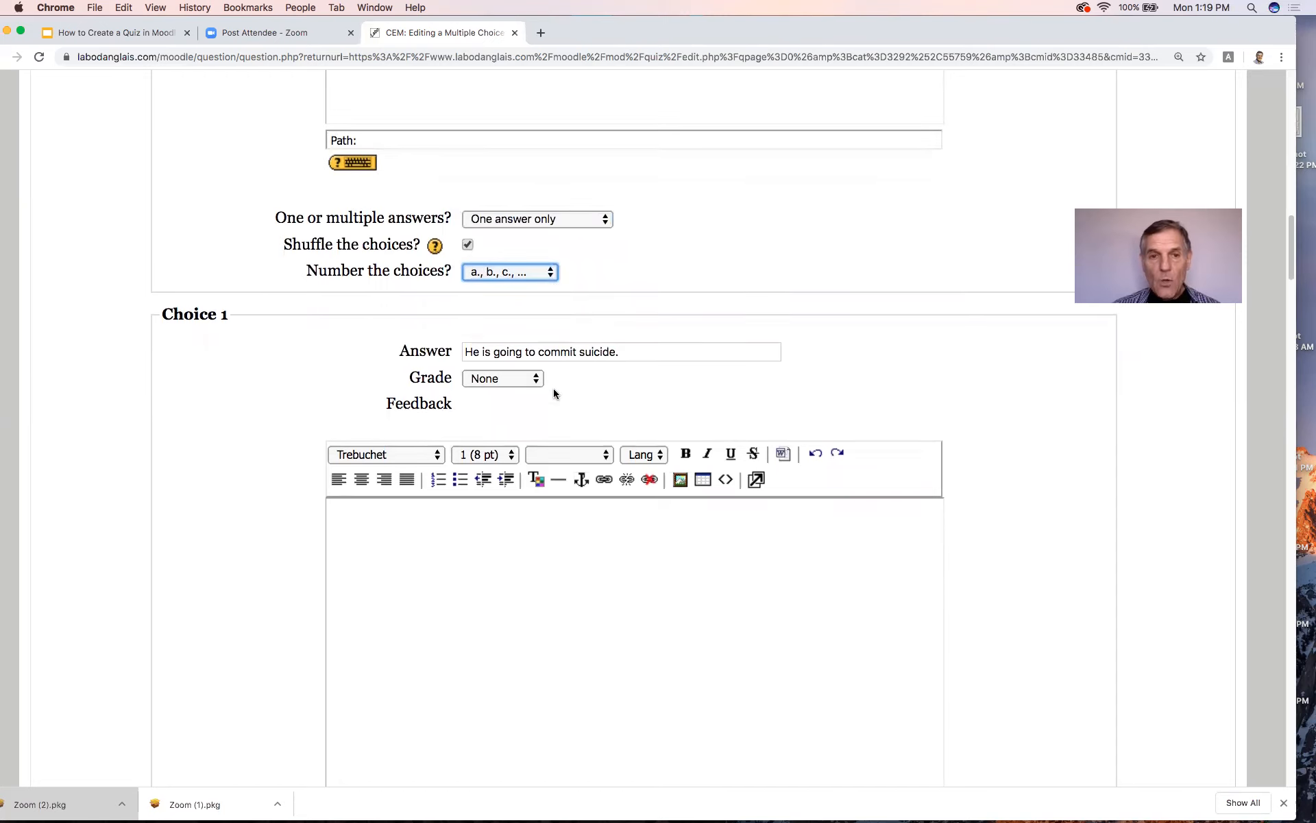
pyautogui.scroll(-1, 554, 393)
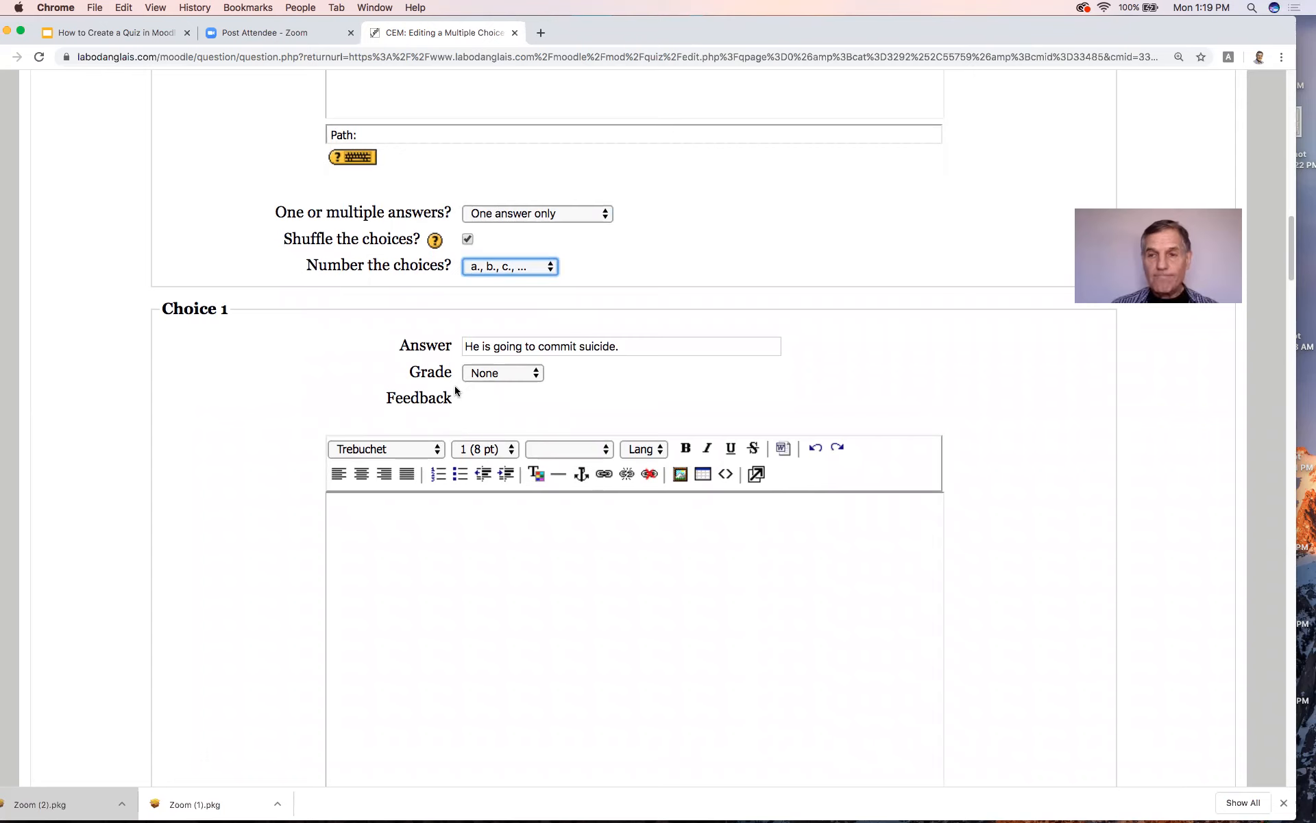
pyautogui.scroll(-3, 471, 379)
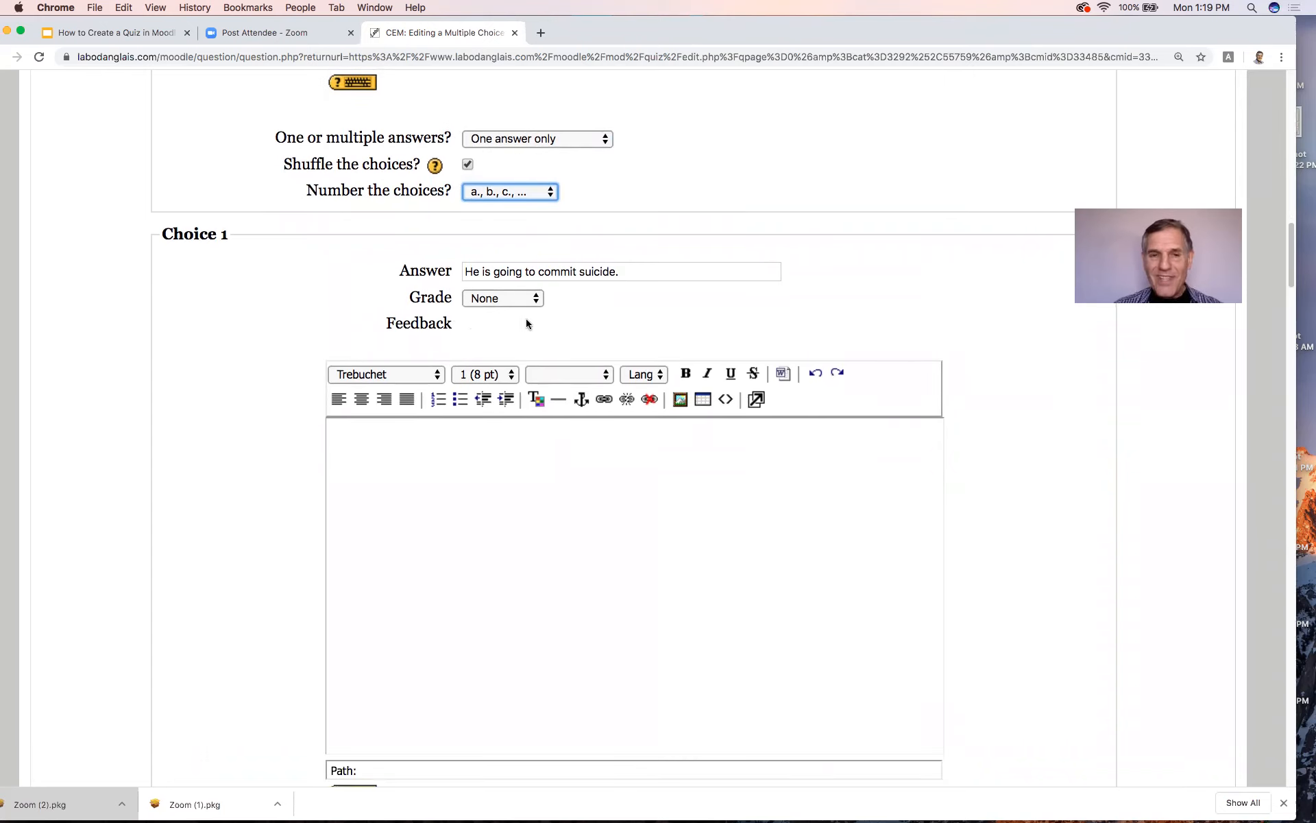
pyautogui.scroll(-8, 533, 313)
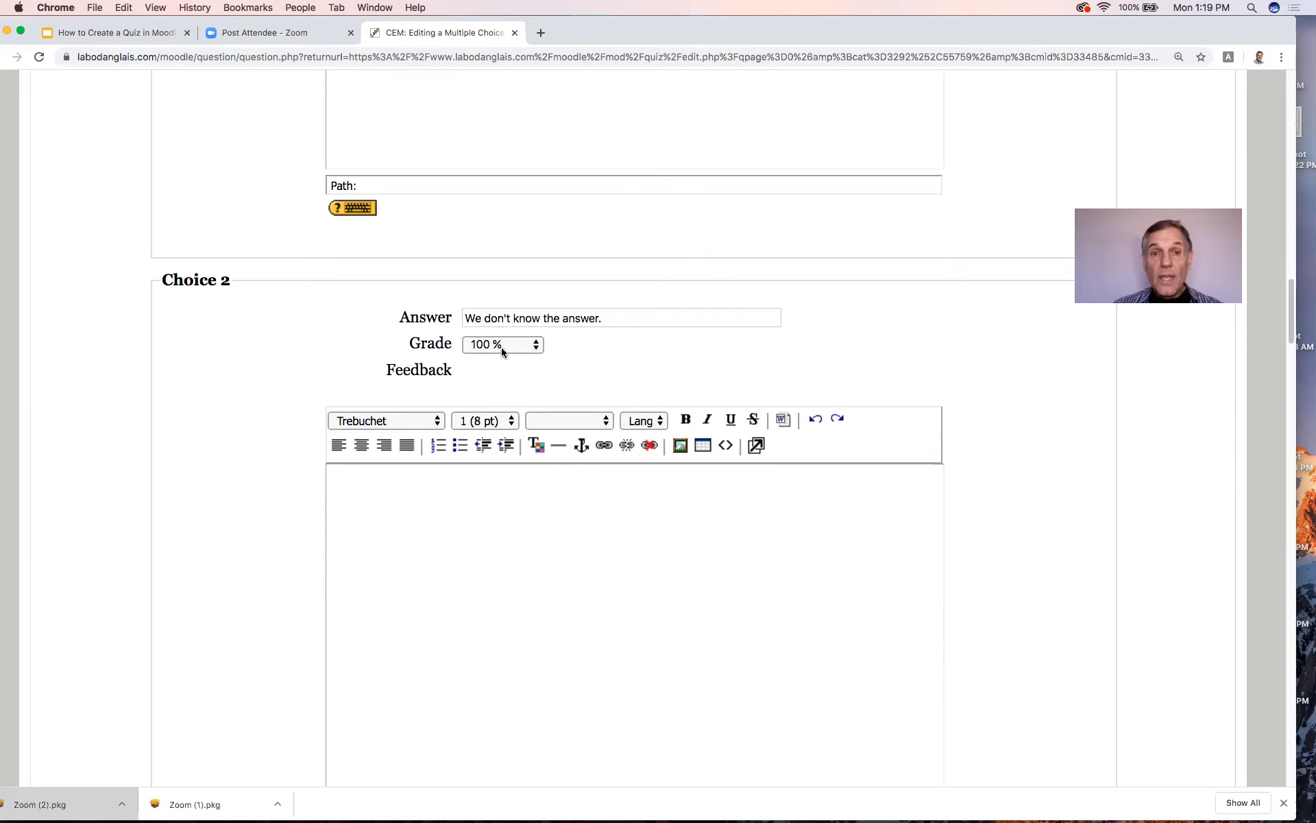
pyautogui.scroll(-1, 502, 351)
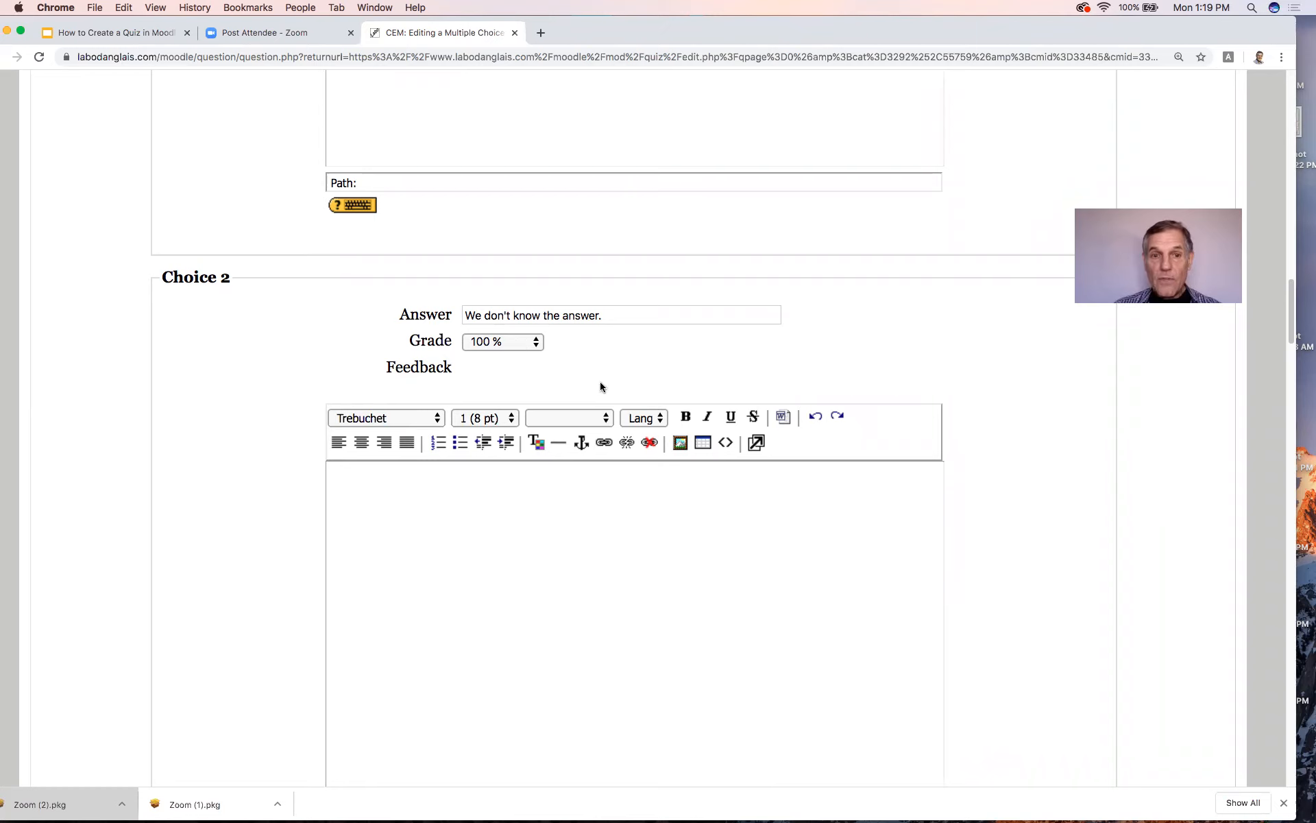
pyautogui.scroll(-1, 538, 396)
pyautogui.scroll(-5, 538, 397)
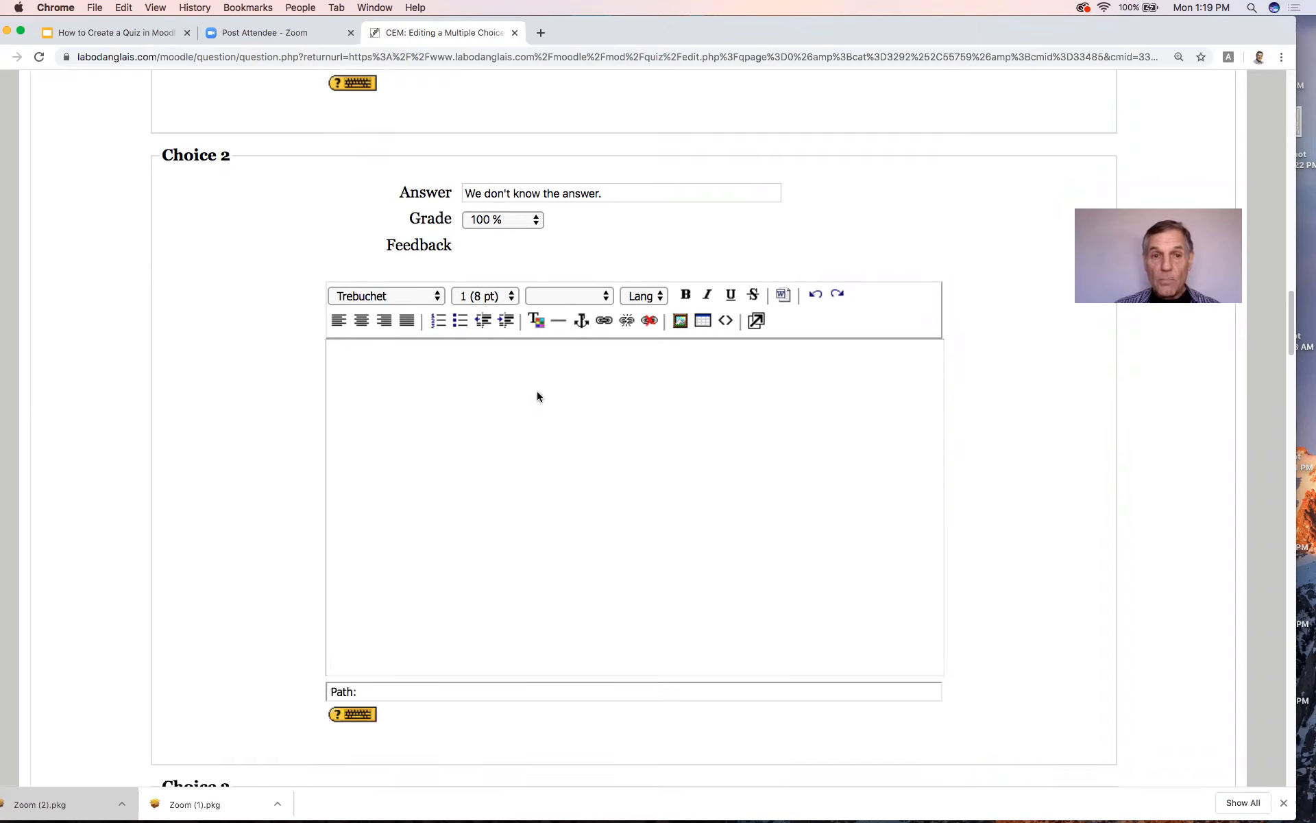
pyautogui.click(414, 338)
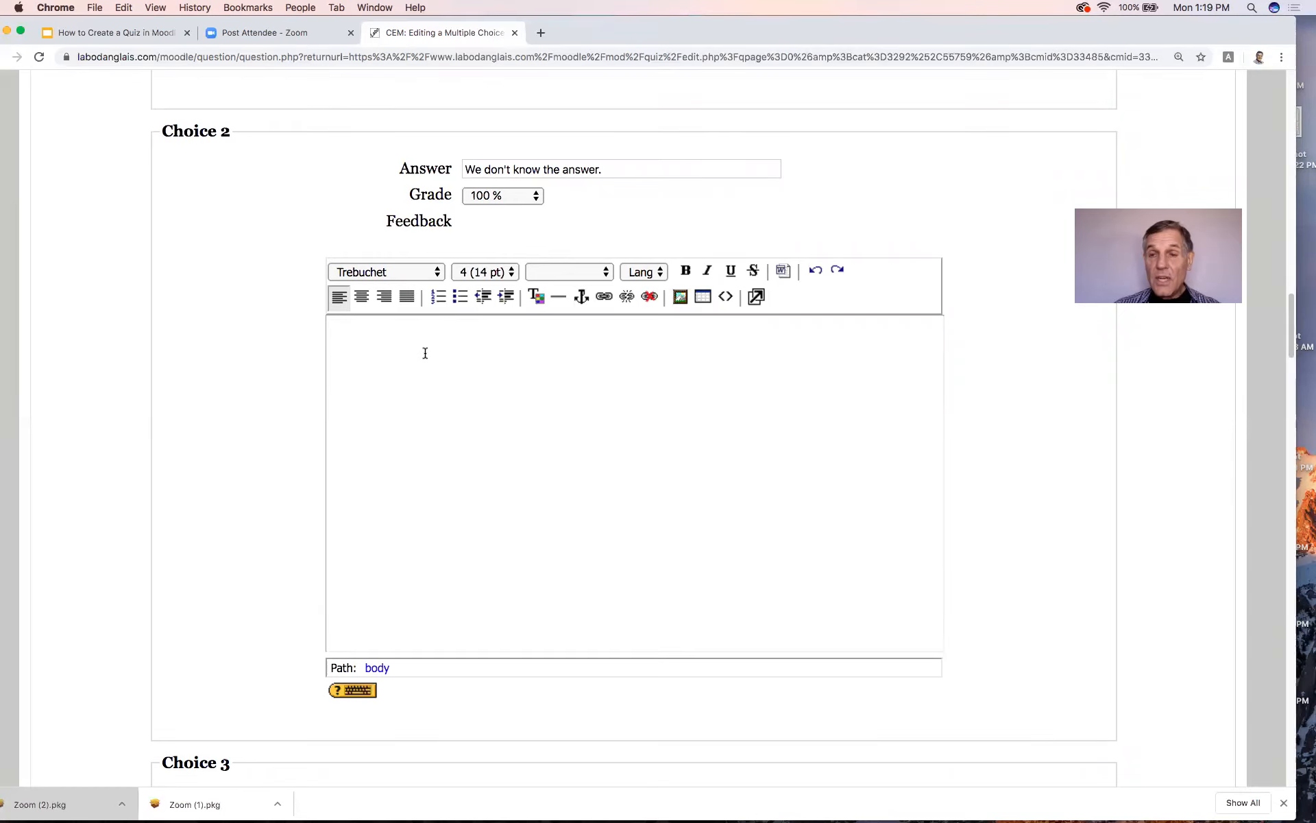
# Step: Examine the answer text and grade of Choice 3 in the Cat2 question
pyautogui.scroll(-4, 425, 352)
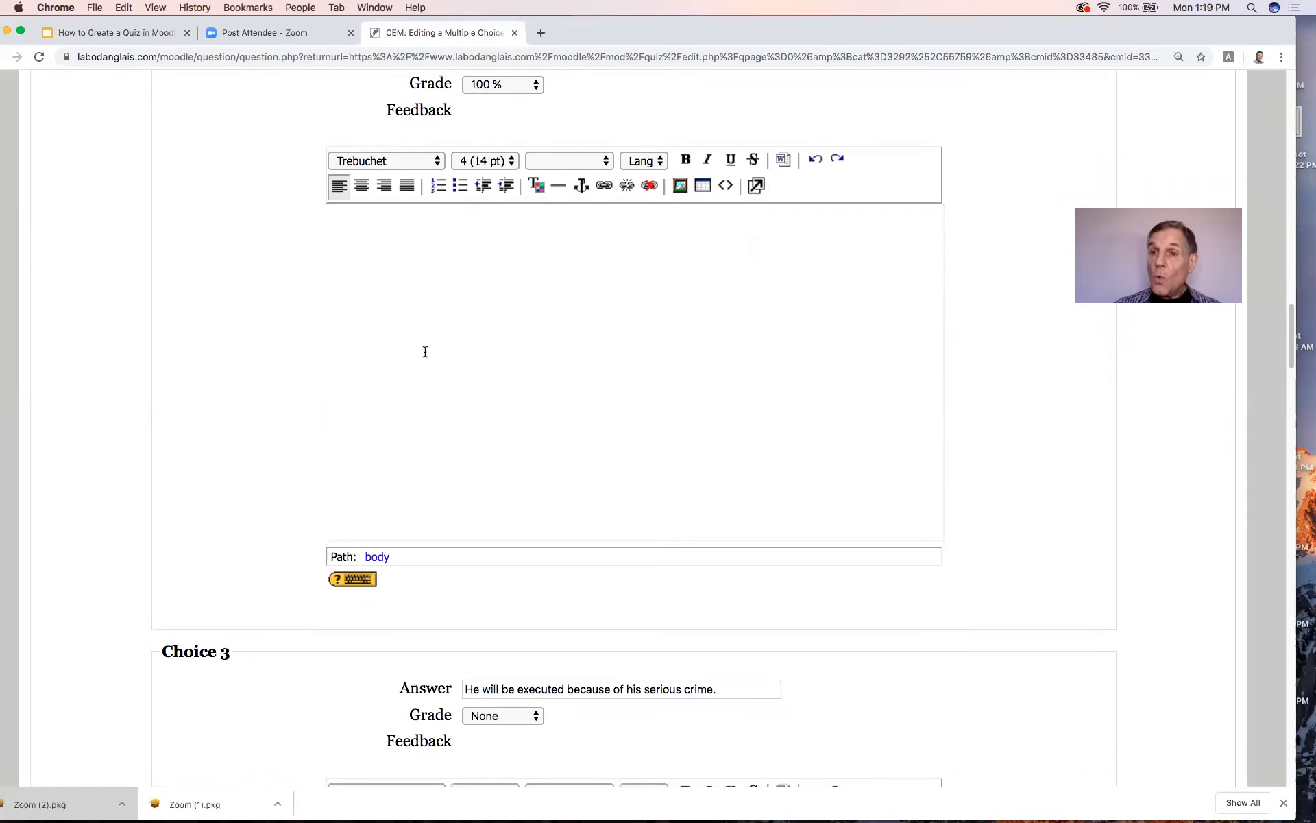
pyautogui.scroll(-2, 425, 352)
pyautogui.scroll(-8, 425, 352)
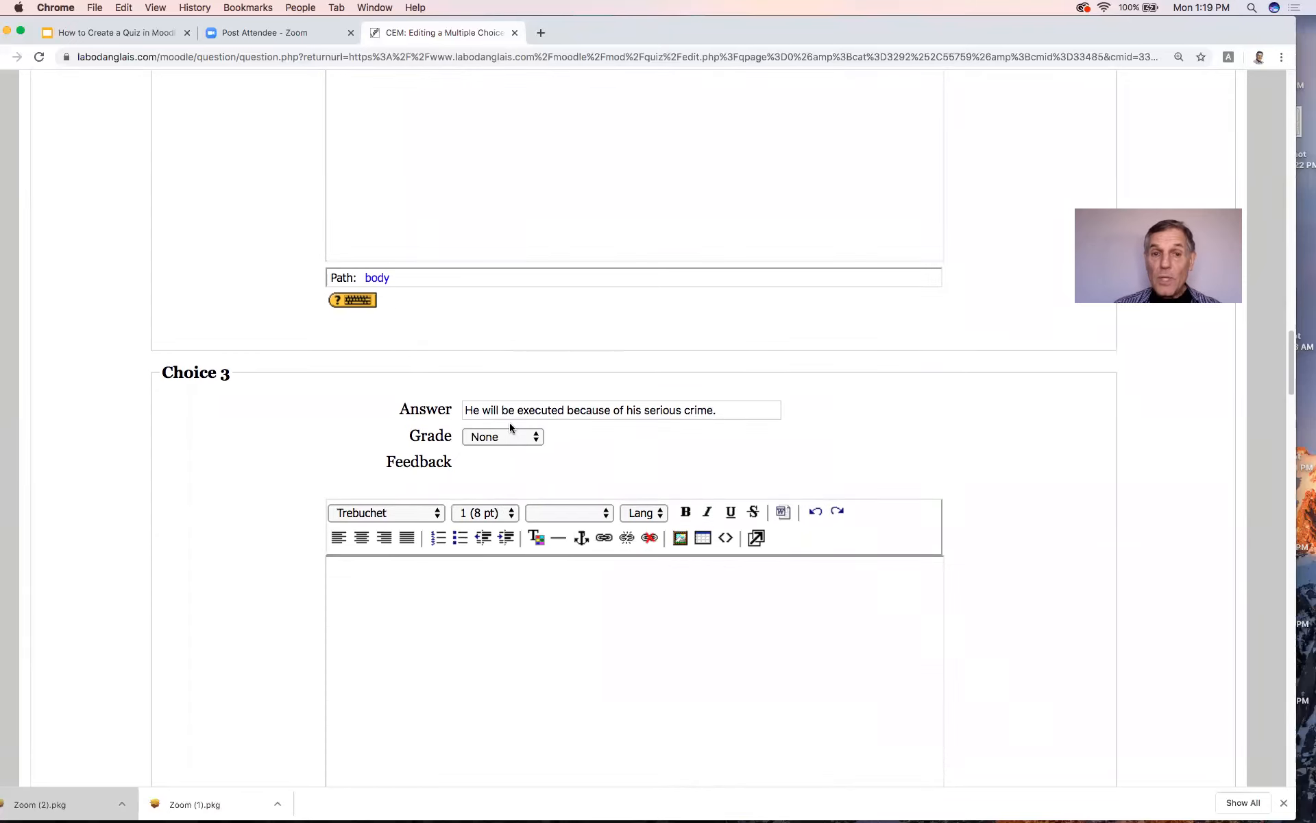
pyautogui.scroll(-1, 539, 417)
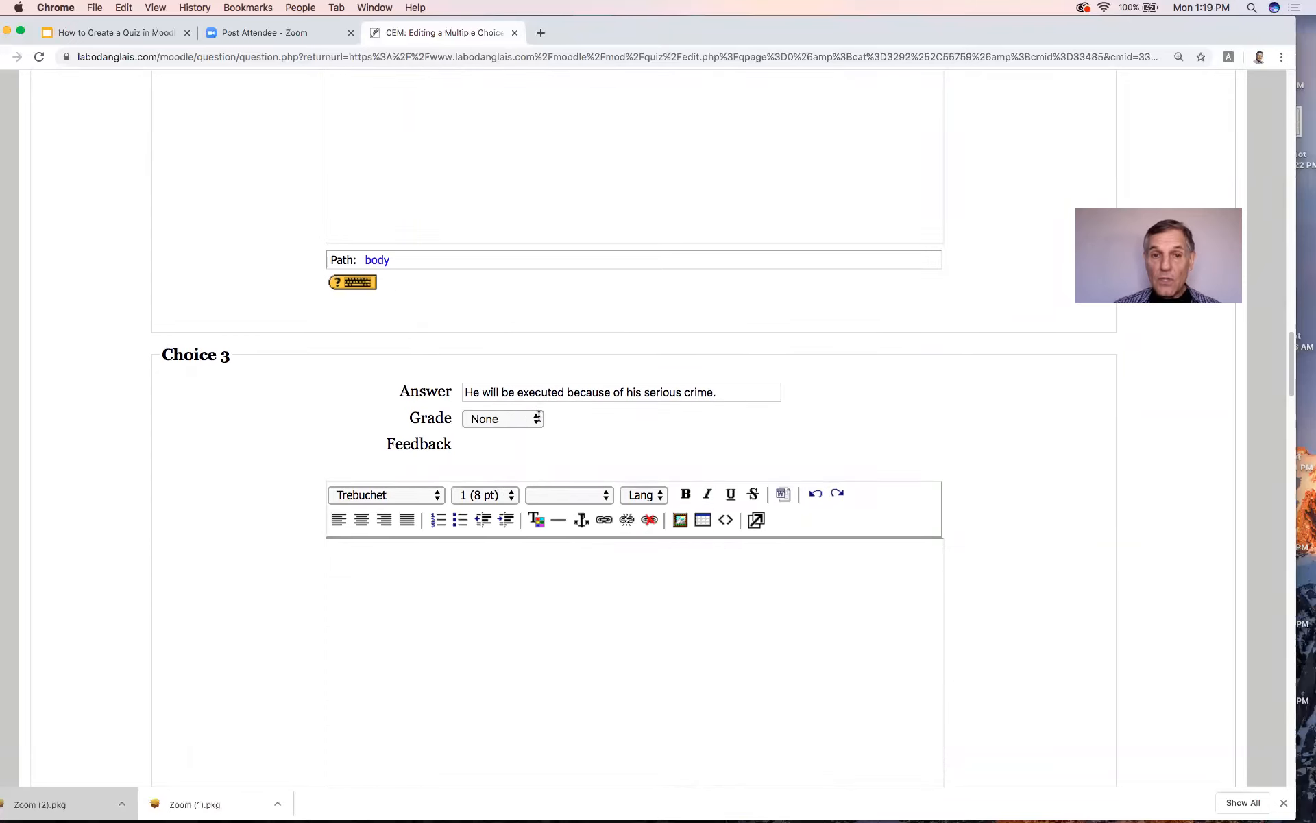
pyautogui.scroll(-1, 541, 420)
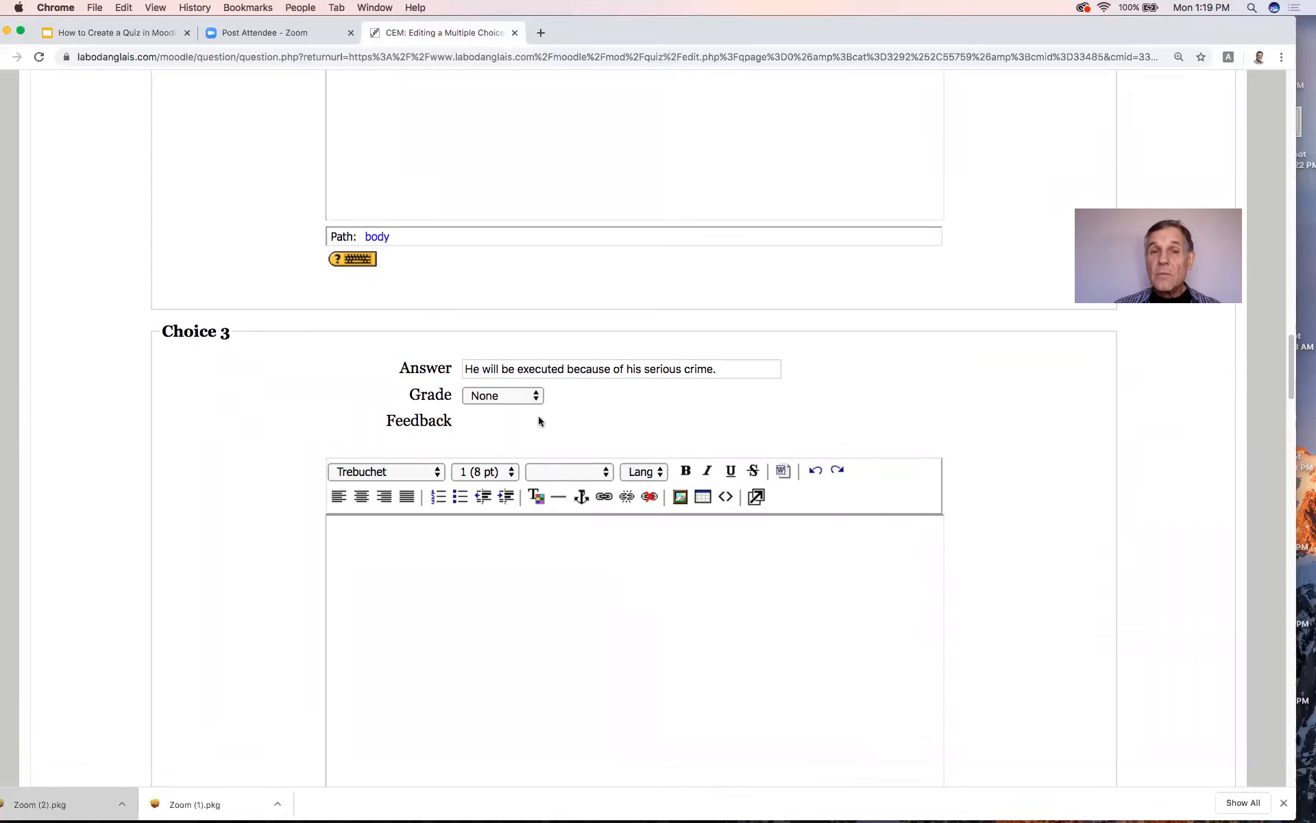
pyautogui.scroll(-1, 541, 421)
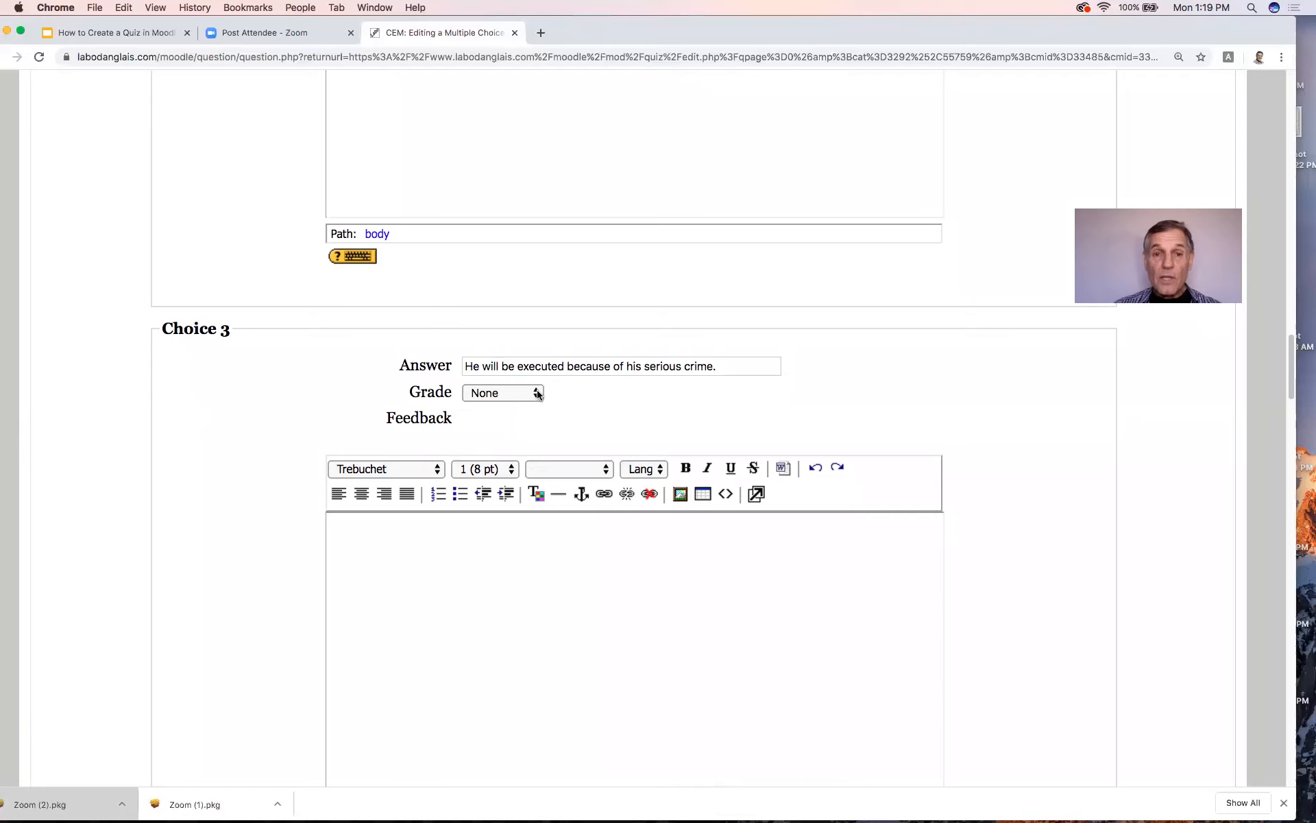
# Step: Review the remaining choice sections of the Cat2 question and save its changes
pyautogui.scroll(-3, 632, 429)
pyautogui.scroll(-20, 632, 429)
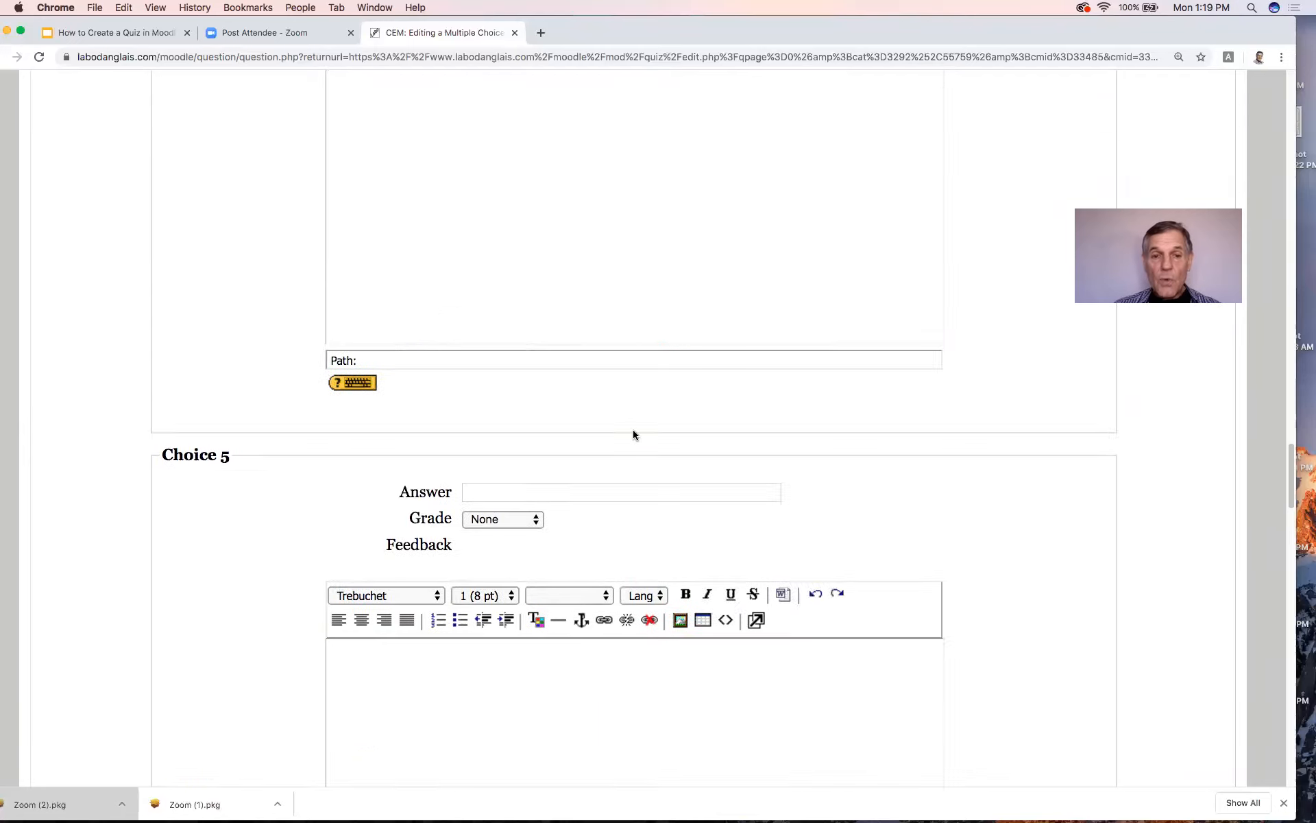
pyautogui.scroll(-20, 633, 434)
pyautogui.scroll(-15, 634, 434)
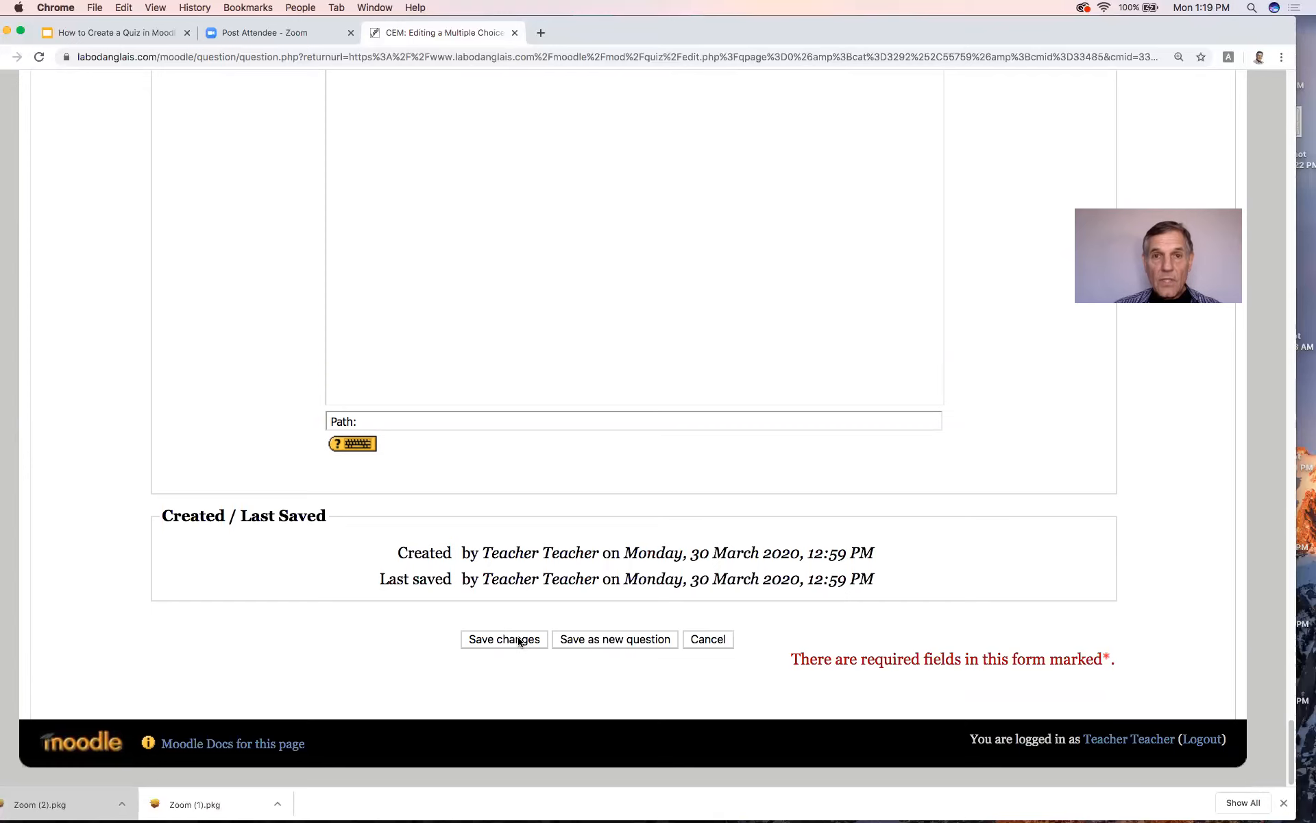
pyautogui.click(520, 641)
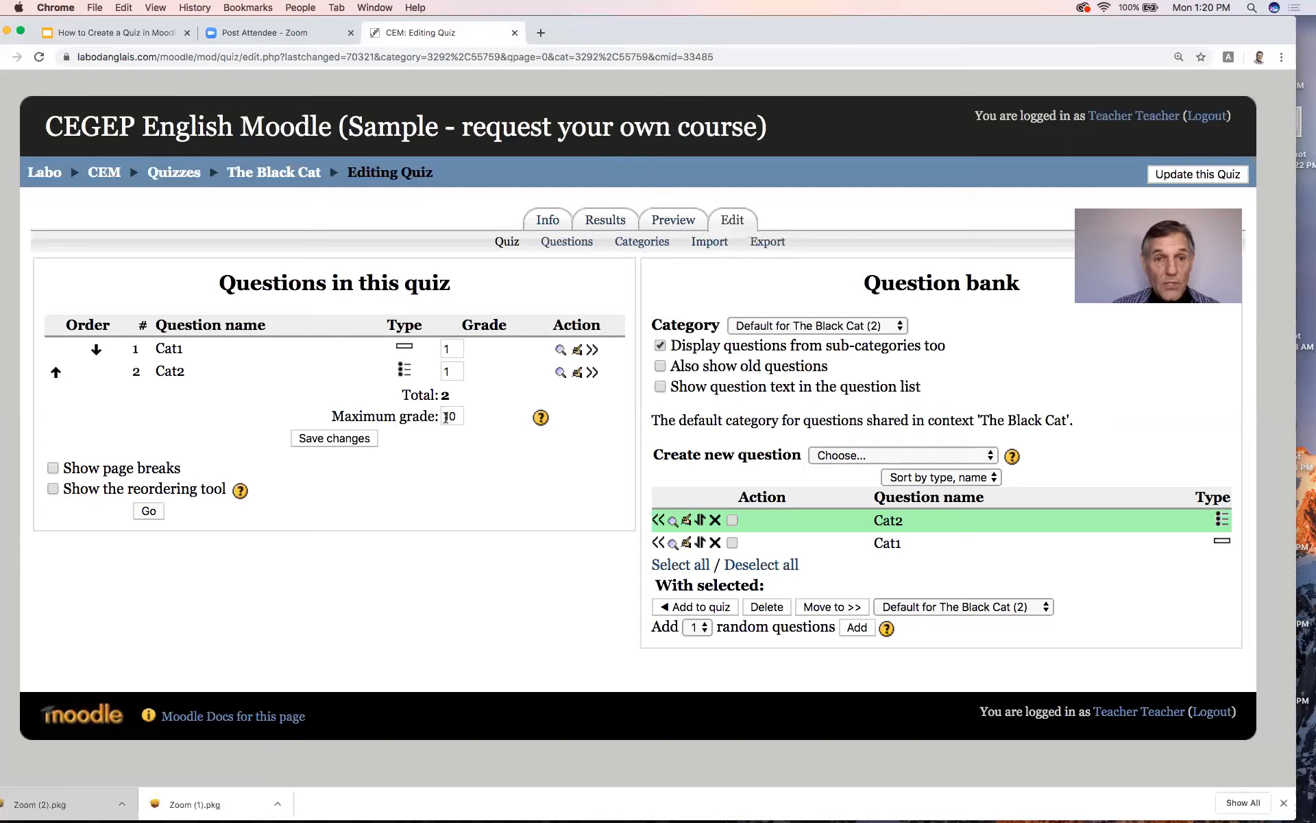
# Step: Preview The Black Cat quiz and examine how its short-answer and multiple choice questions are displayed
pyautogui.click(667, 221)
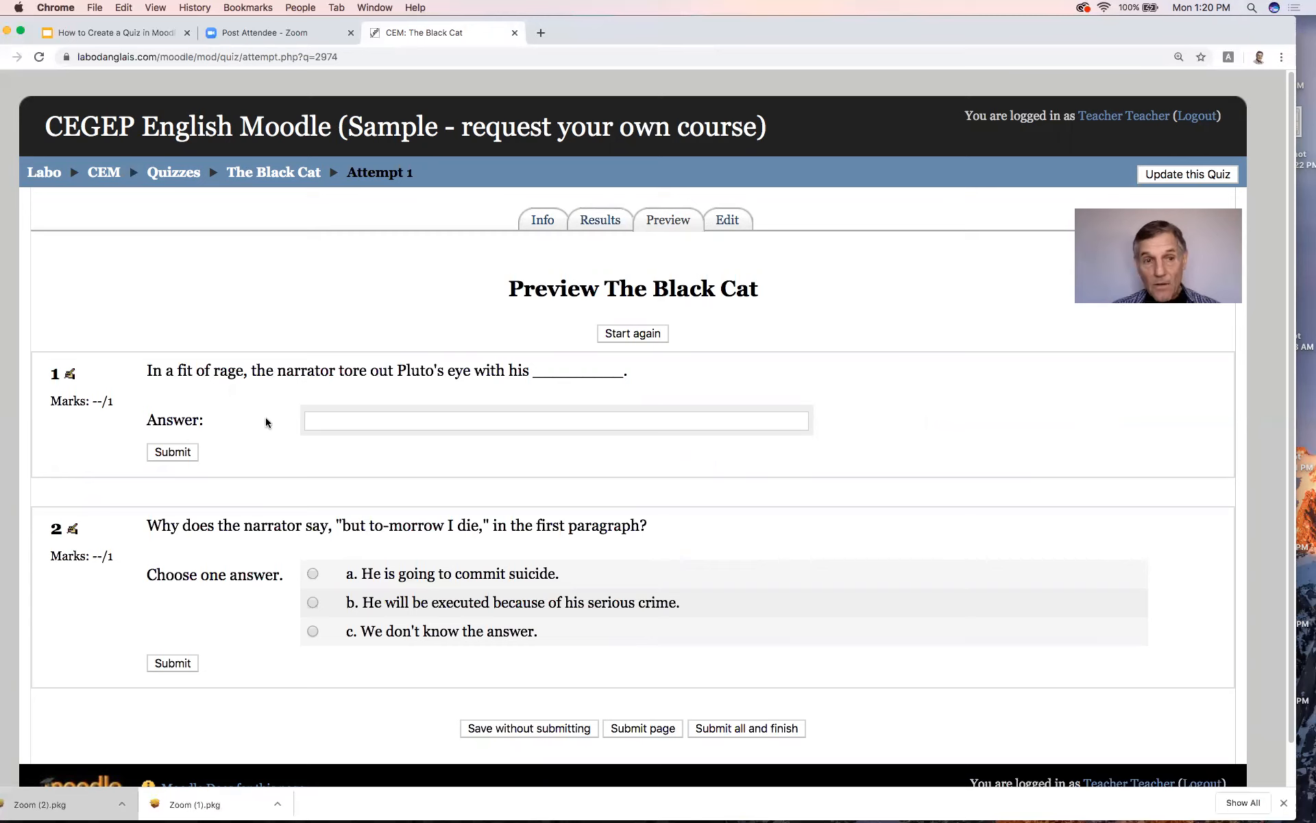
pyautogui.scroll(-1, 289, 406)
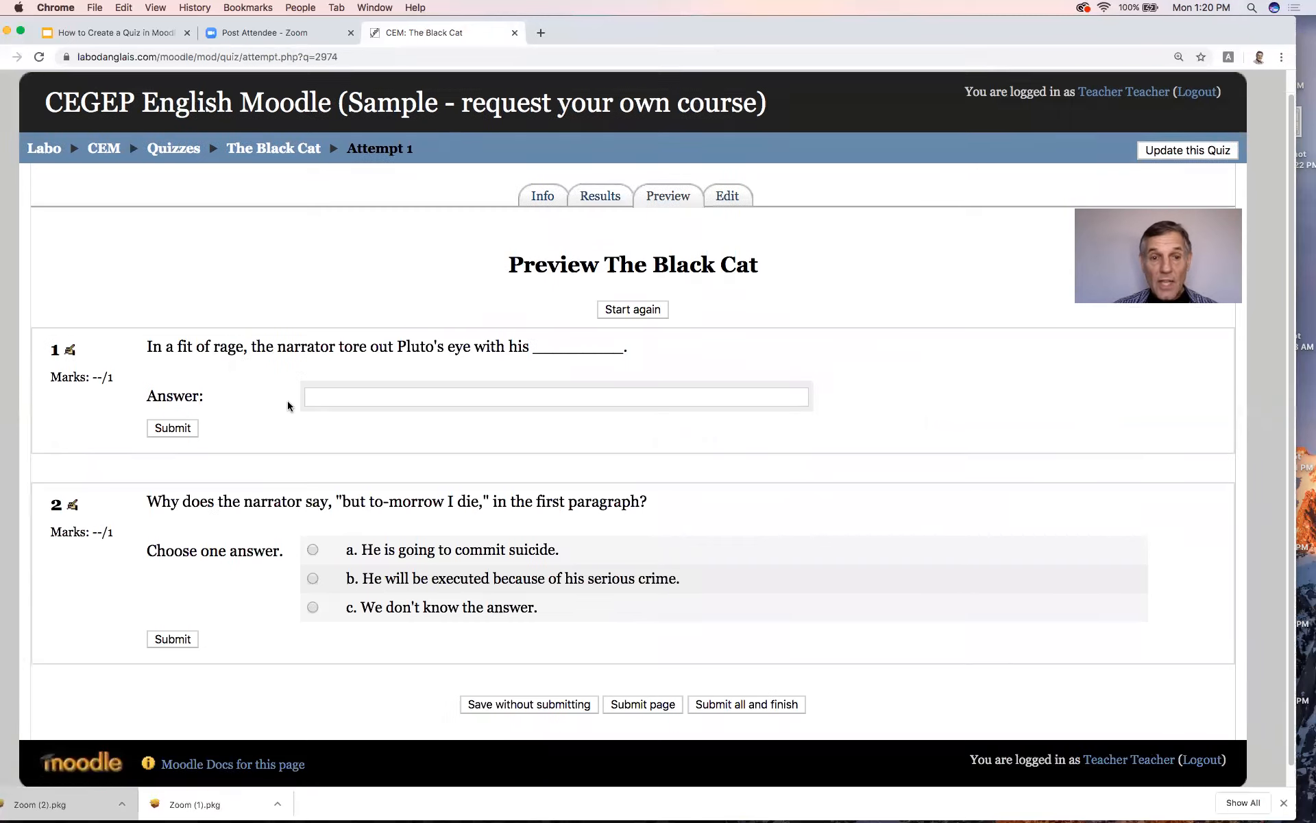
pyautogui.scroll(-1, 288, 406)
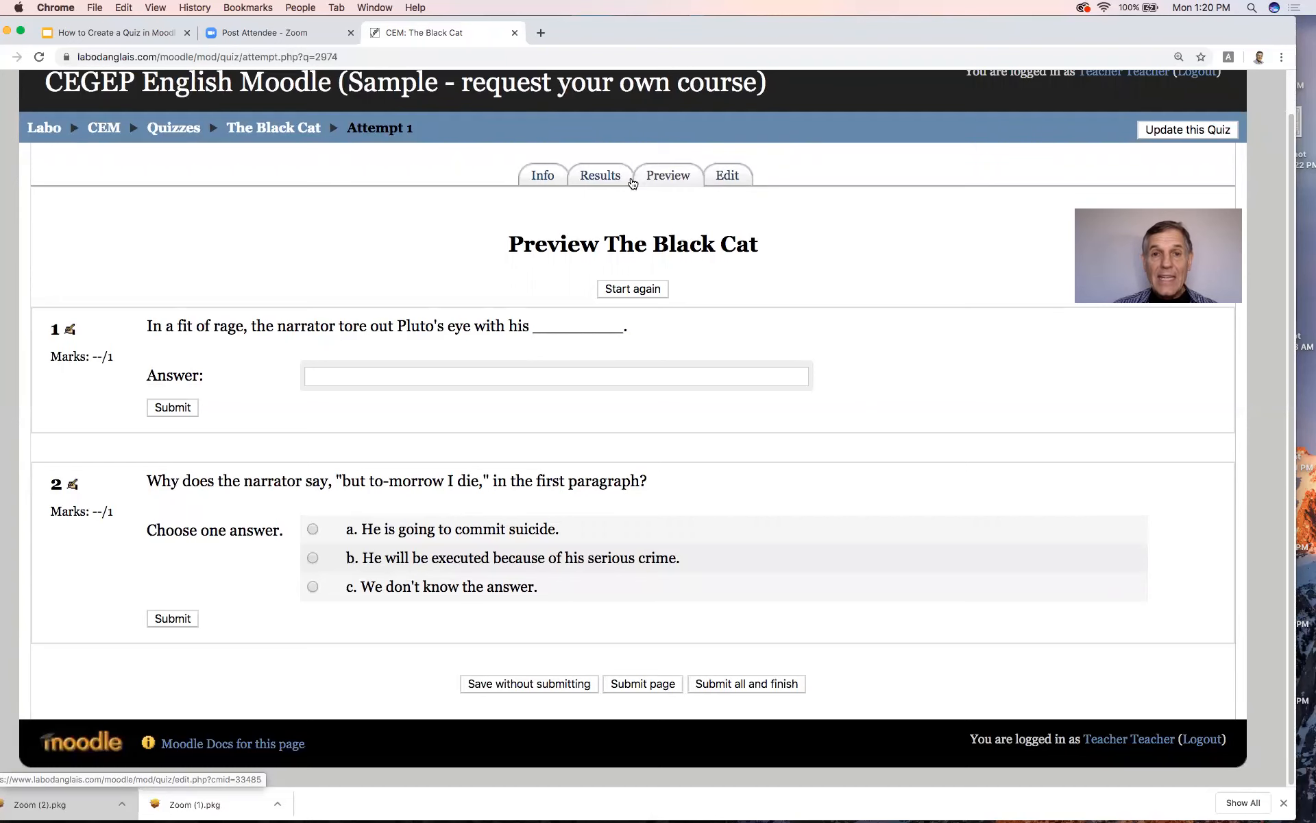
# Step: Return to editing the quiz and set the question bank category to Default for The Black Cat
pyautogui.click(732, 177)
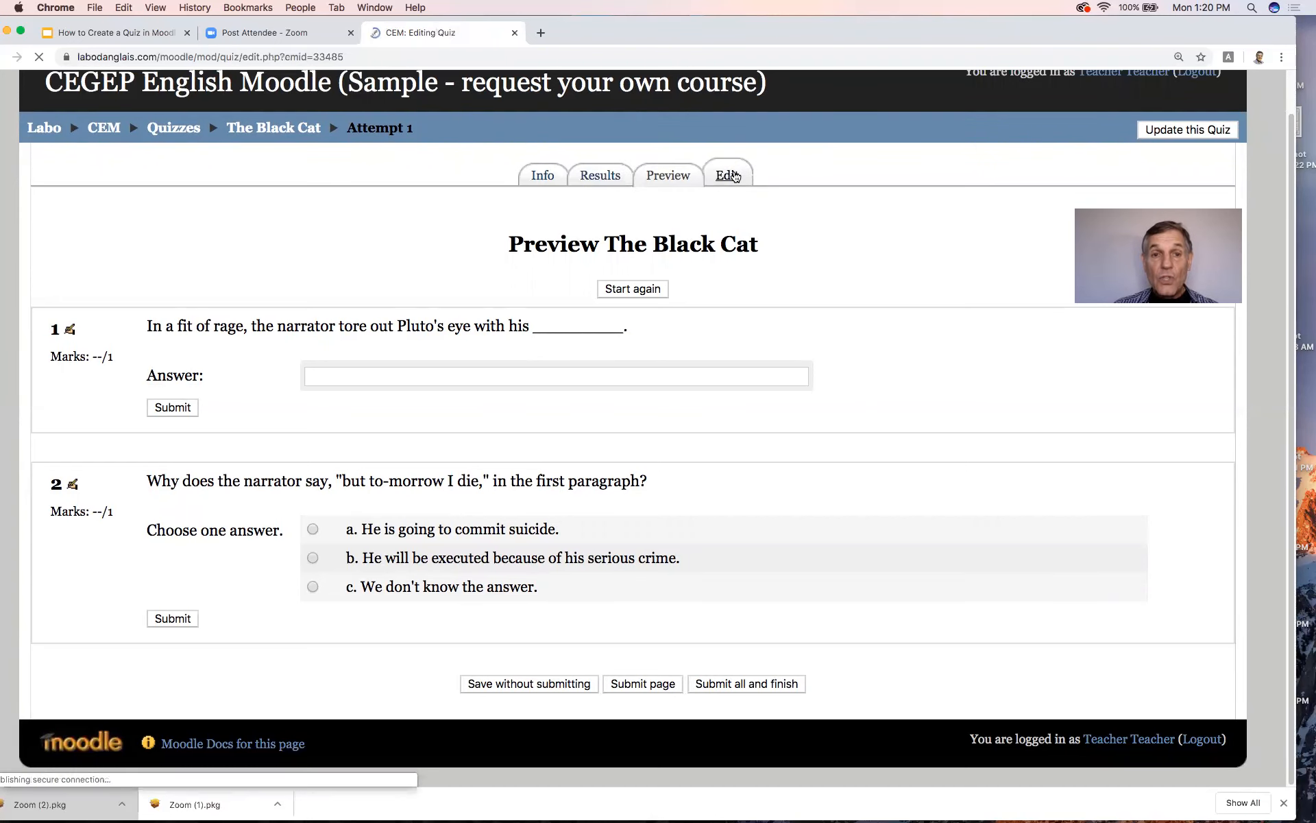
pyautogui.scroll(-2, 679, 310)
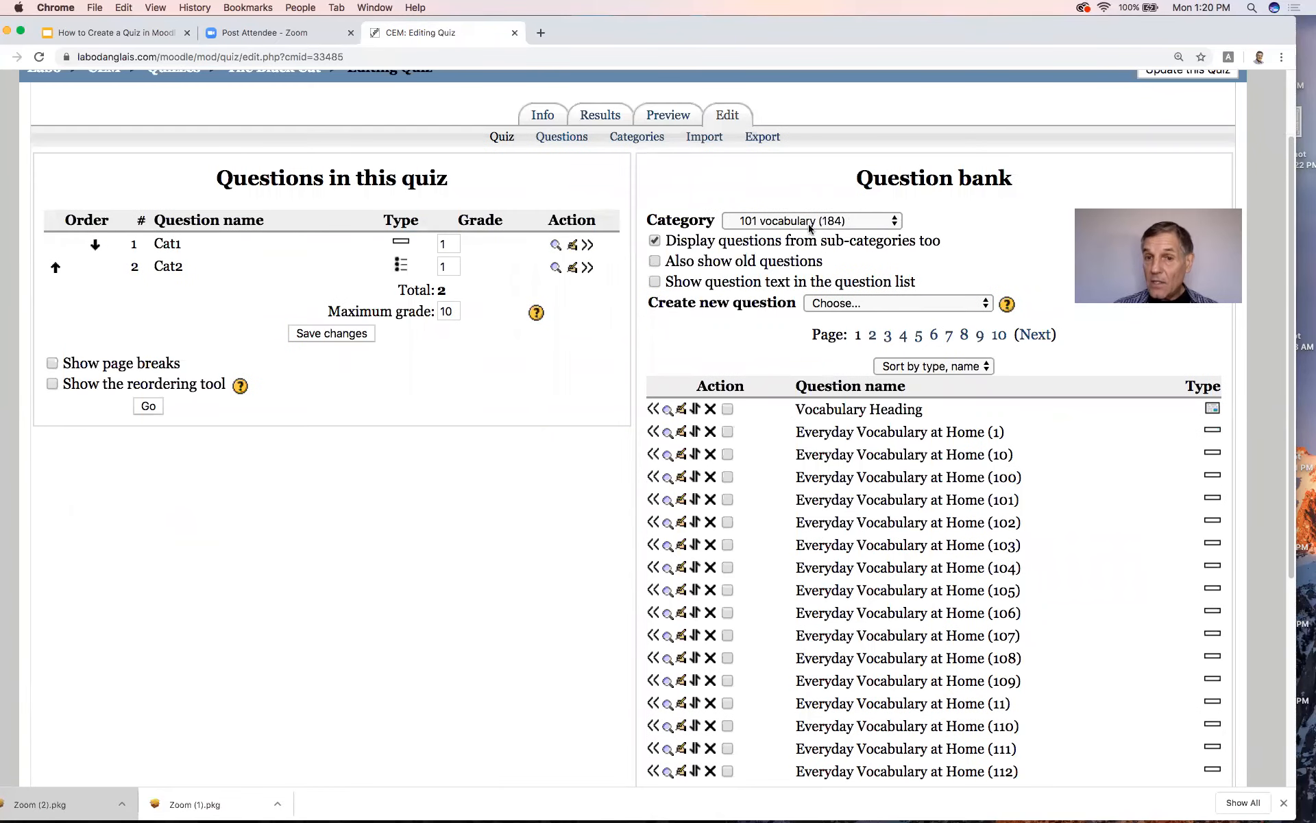
pyautogui.click(895, 223)
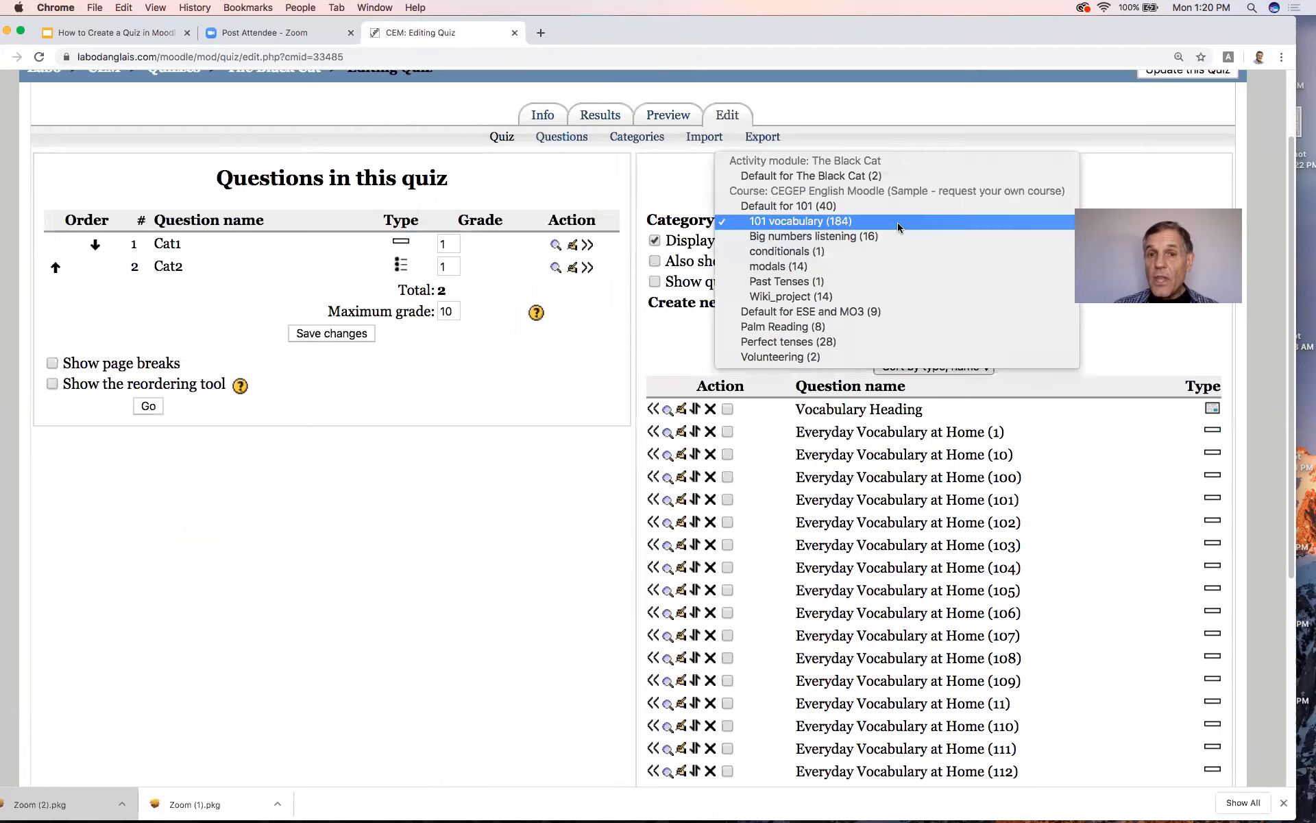
pyautogui.click(843, 177)
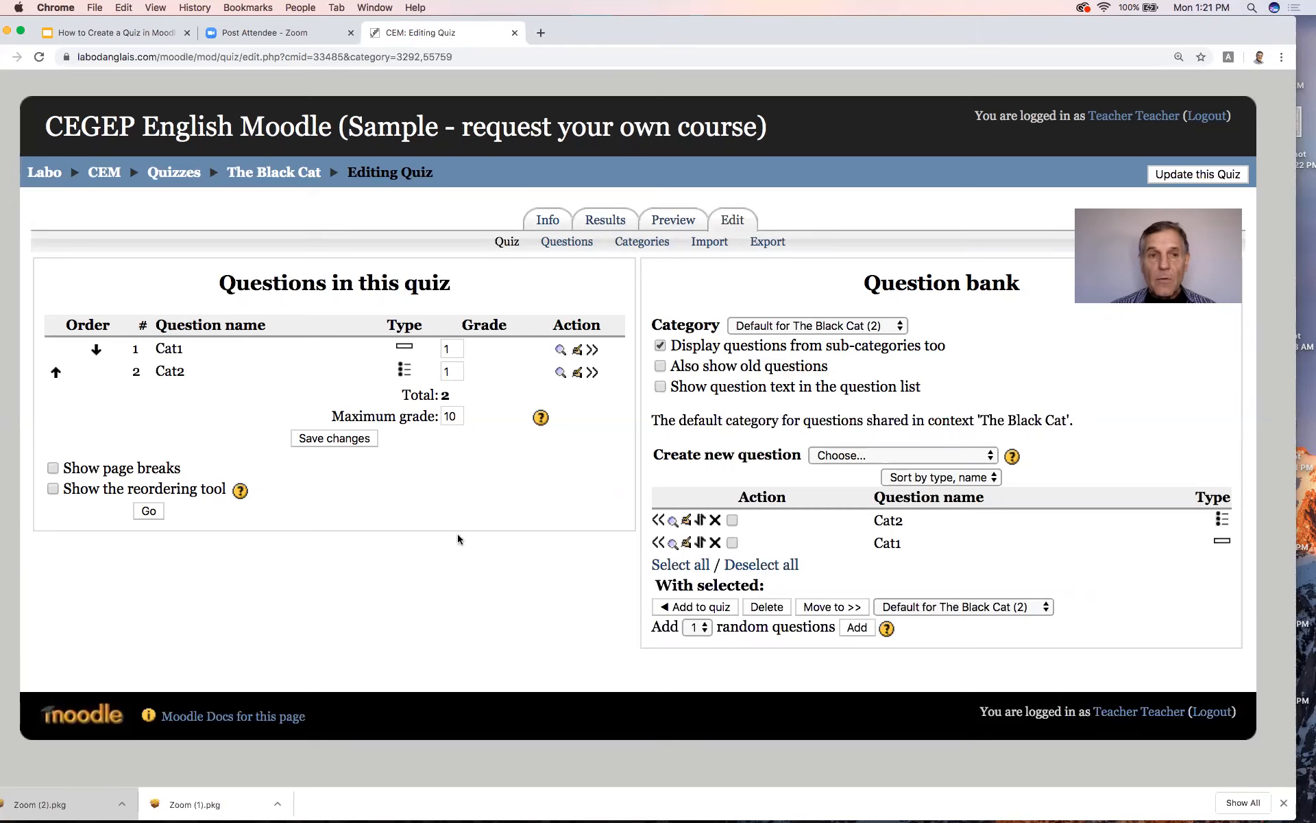
# Step: Switch to the How to Create a Quiz in Moodle presentation in Google Slides
pyautogui.click(115, 34)
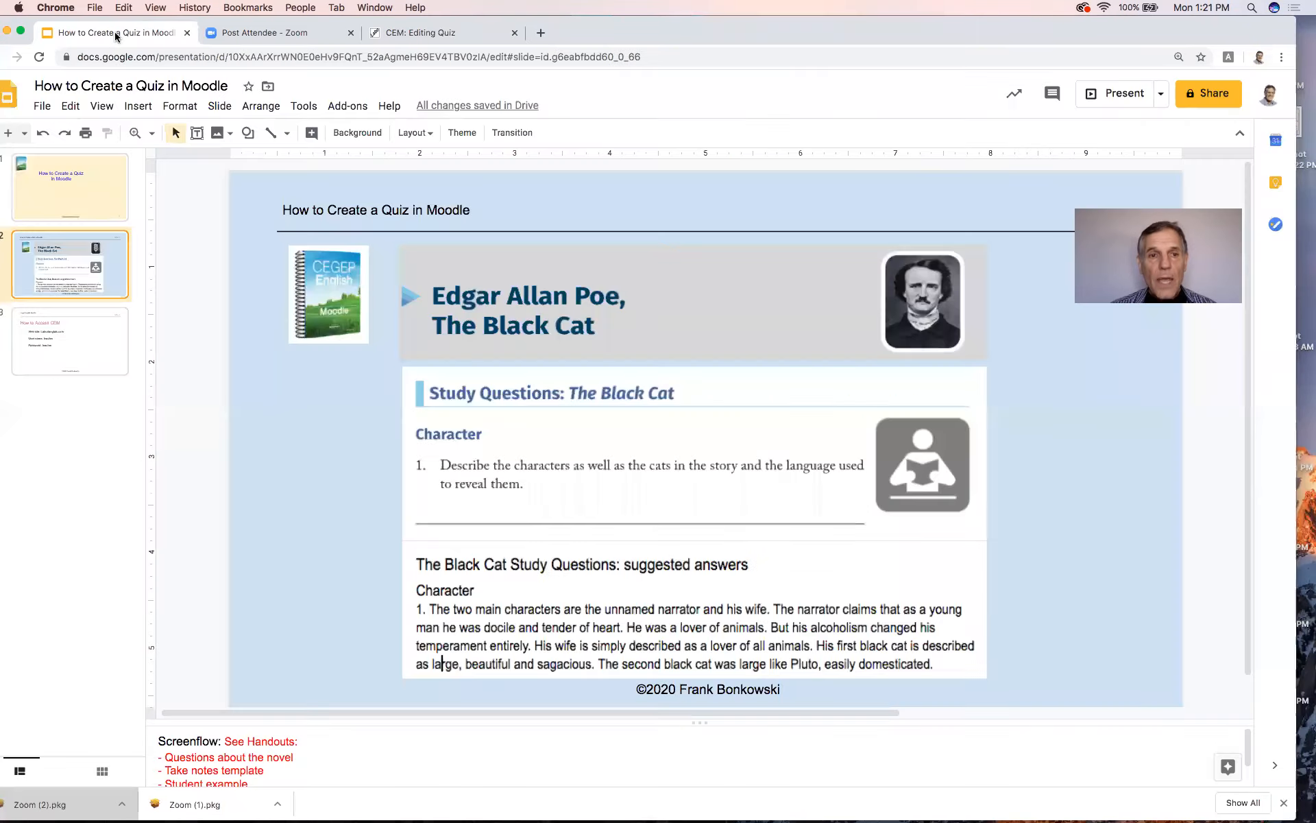